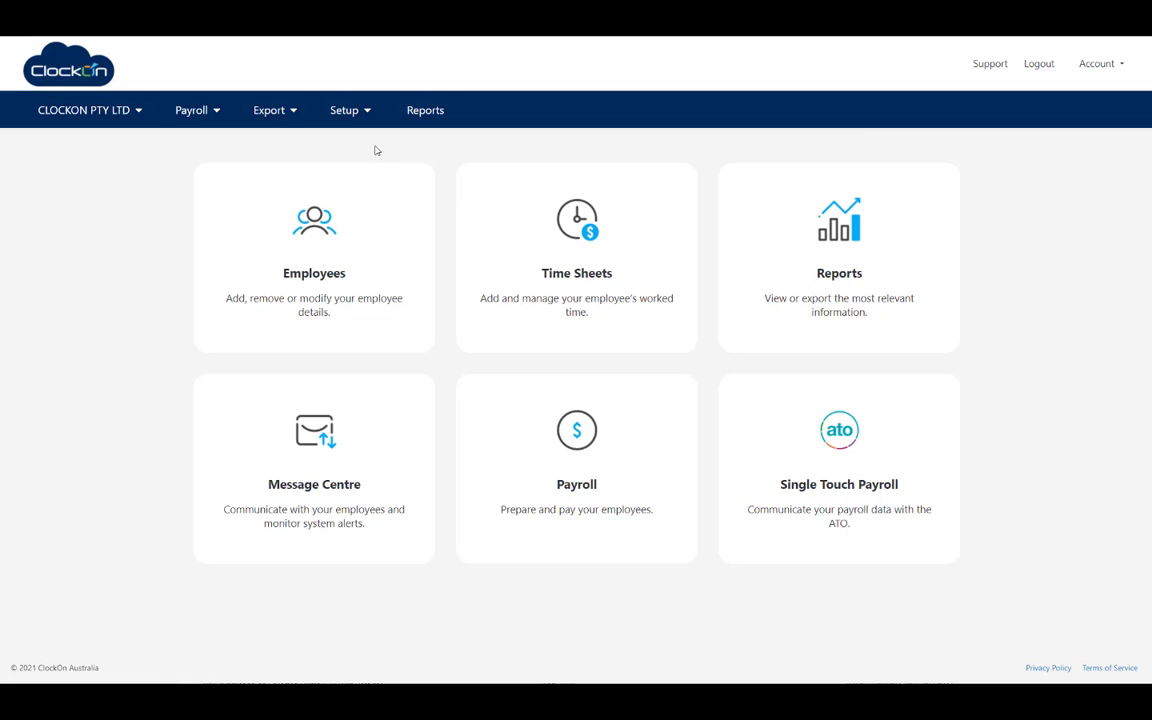
Open the Employees card on the ClockOn dashboard to view the empty employee list
click(326, 231)
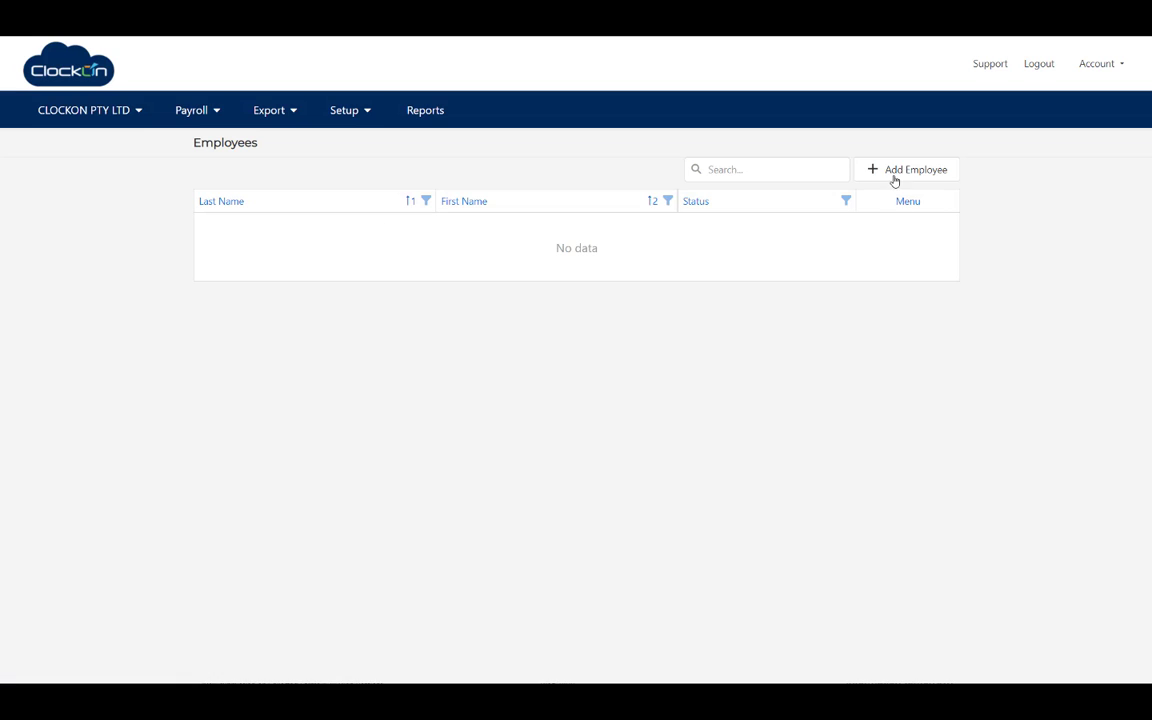
Start a new male employee named John Smith with his birth and start dates
click(894, 177)
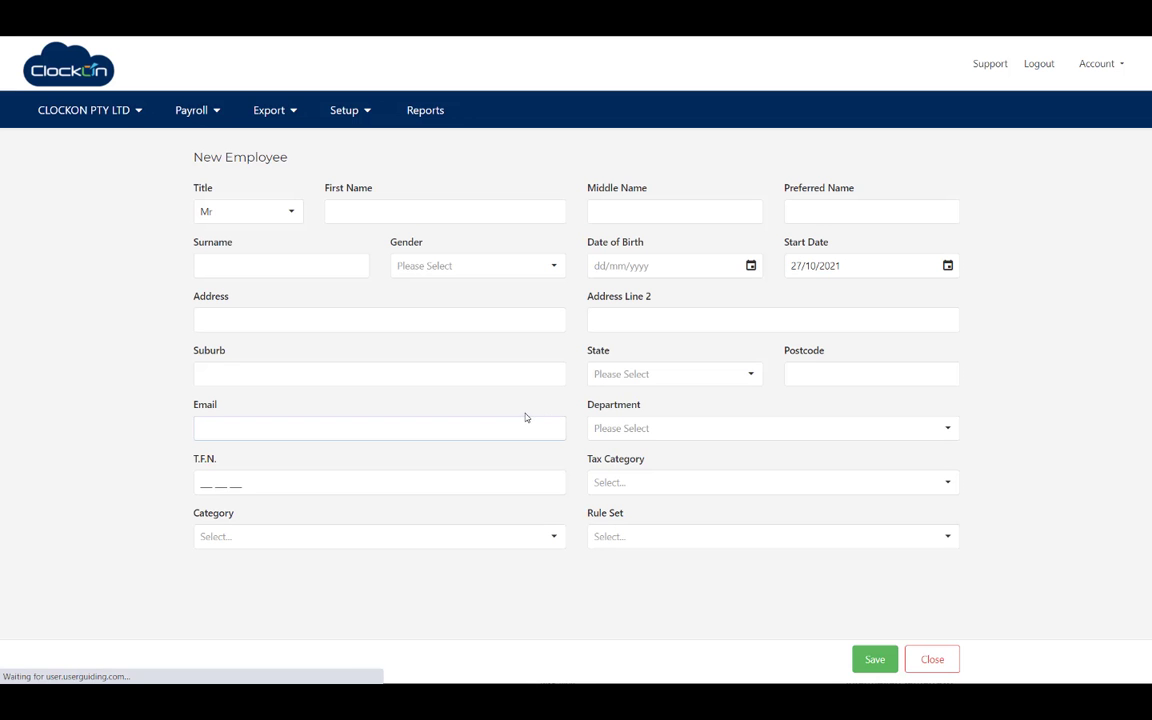
click(418, 212)
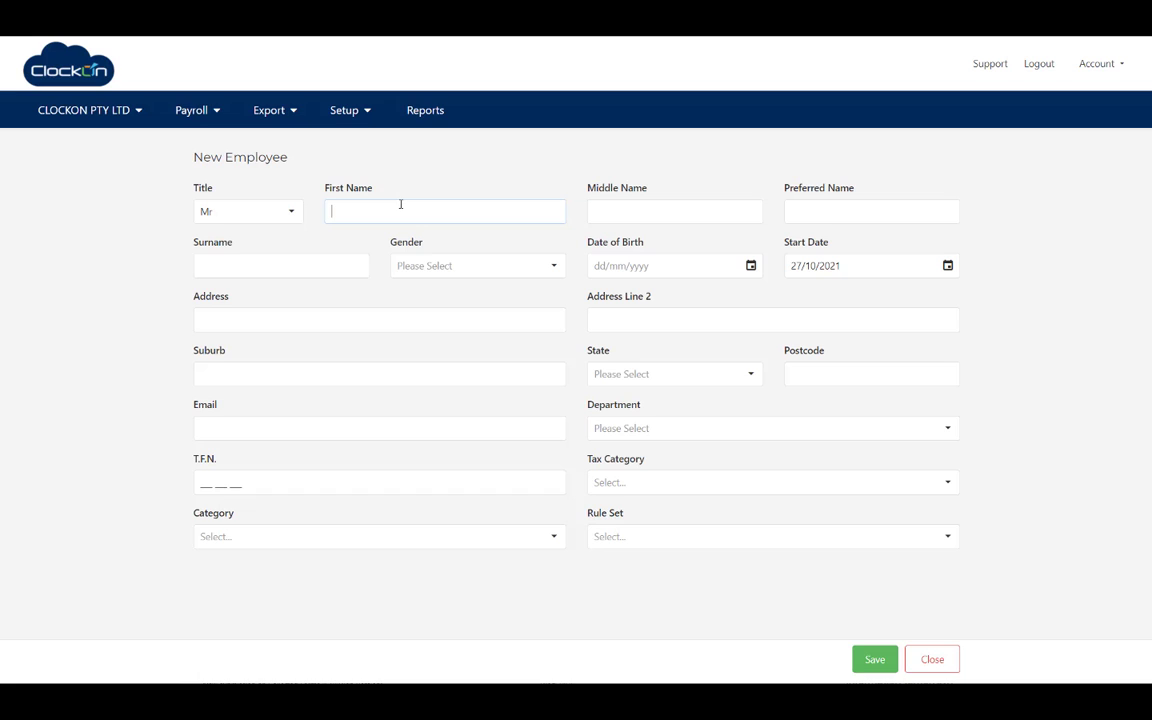
text(John)
key(Tab)
key(Tab)
key(Tab)
text(S)
text(mith)
key(Tab)
key(Down)
key(Tab)
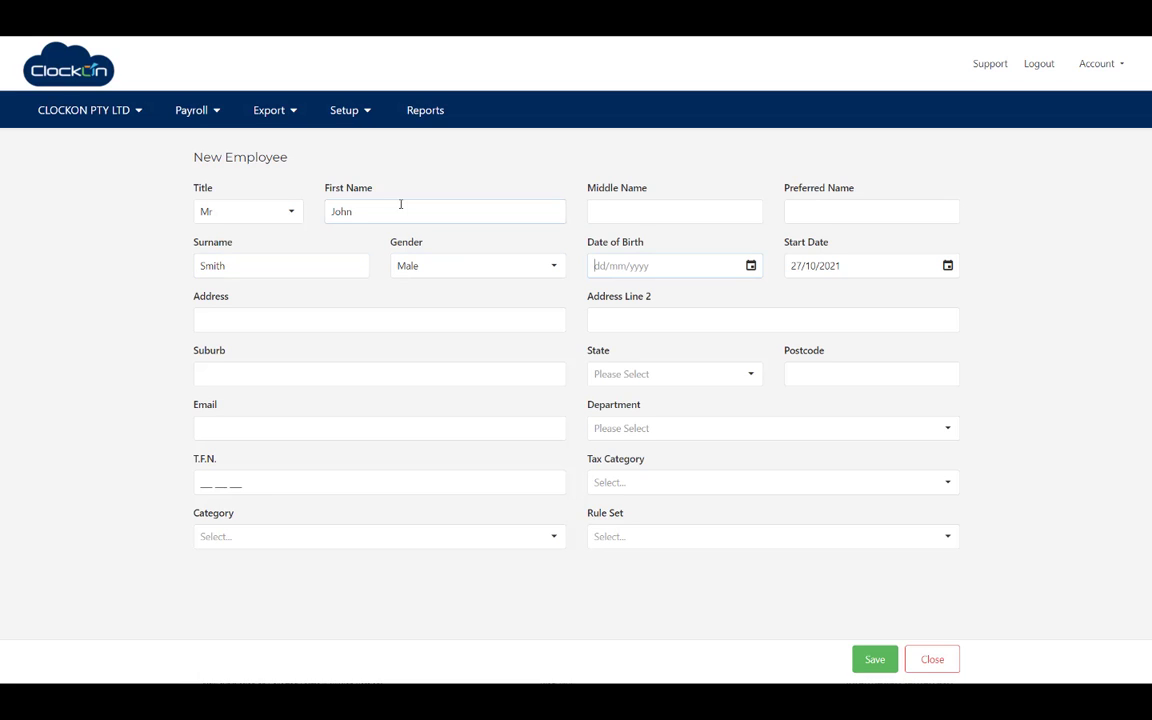
text(01012021)
text(1980)
key(Tab)
text(01/)
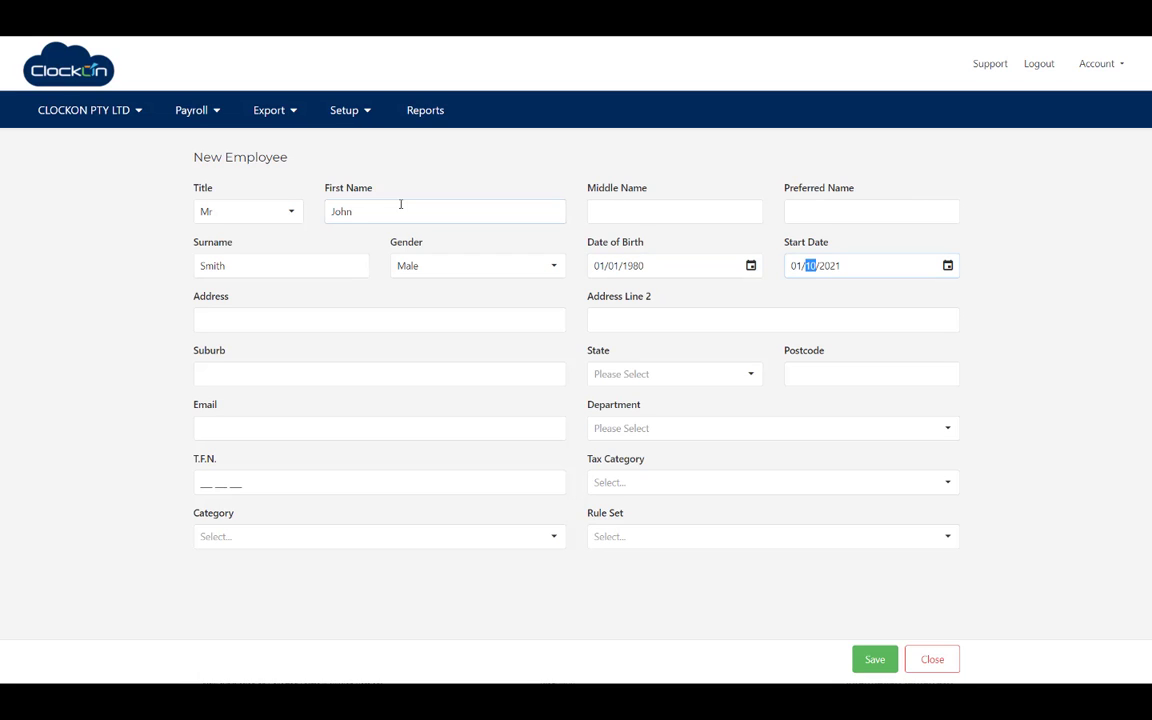
text(01)
key(Tab)
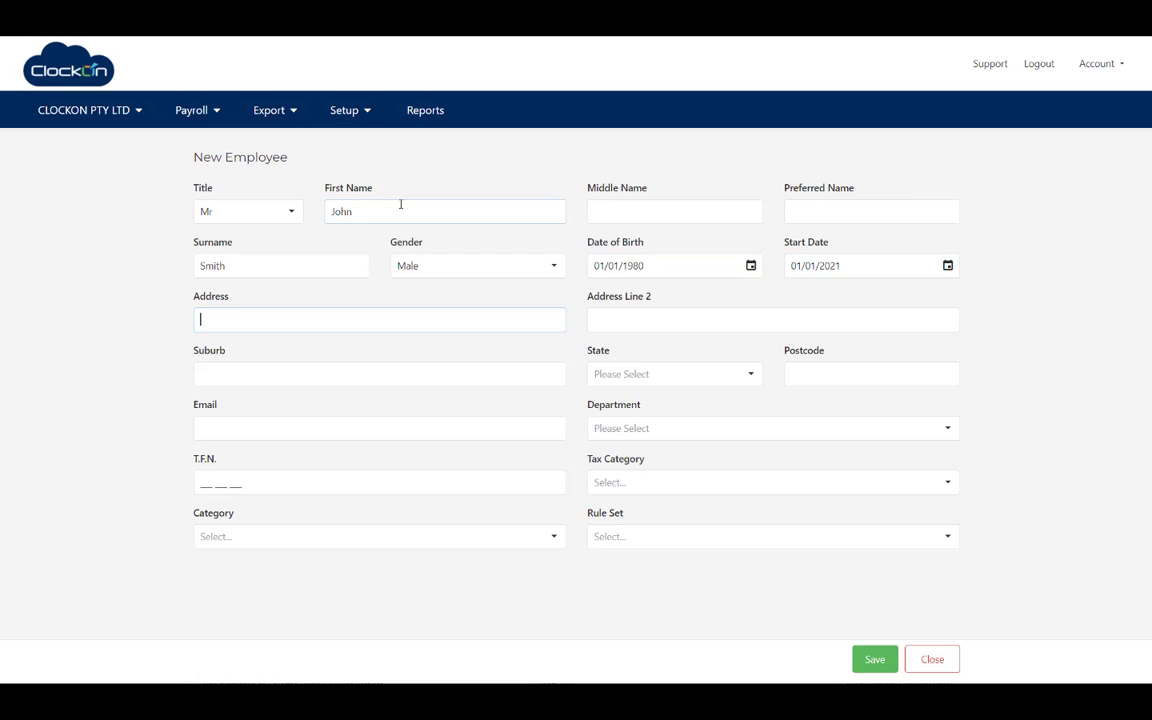
text(12 smith)
text( st)
key(Tab)
key(Tab)
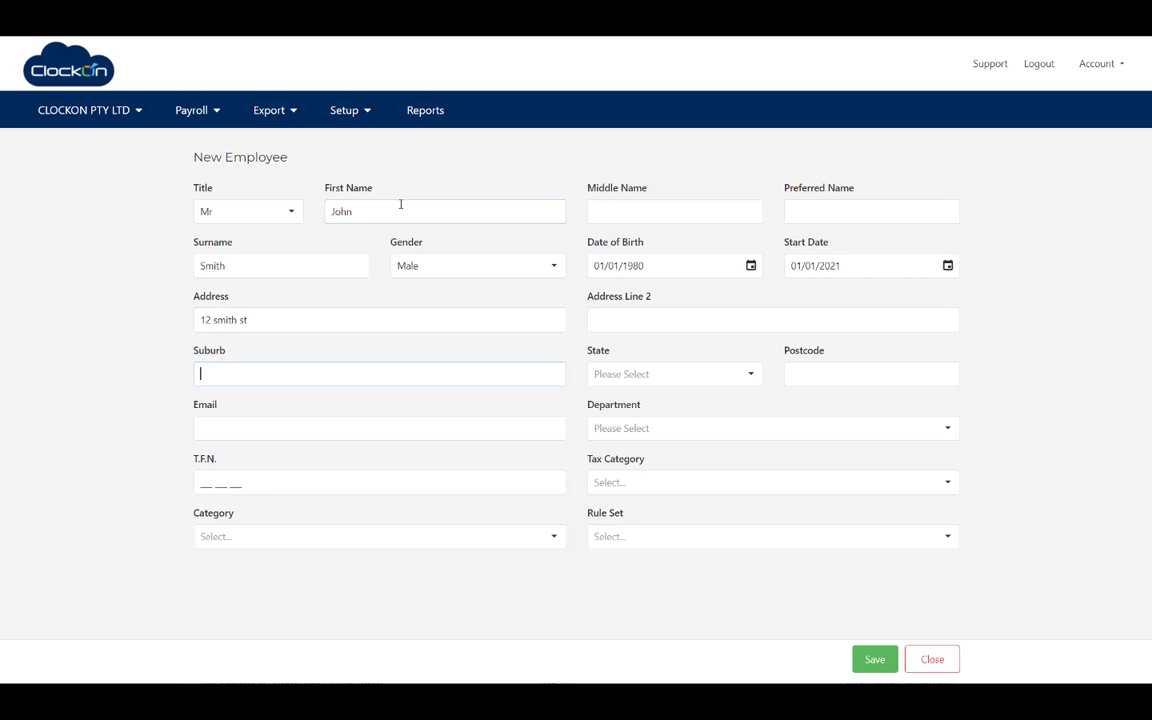
text(Sydney)
key(Tab)
key(Down)
key(Down)
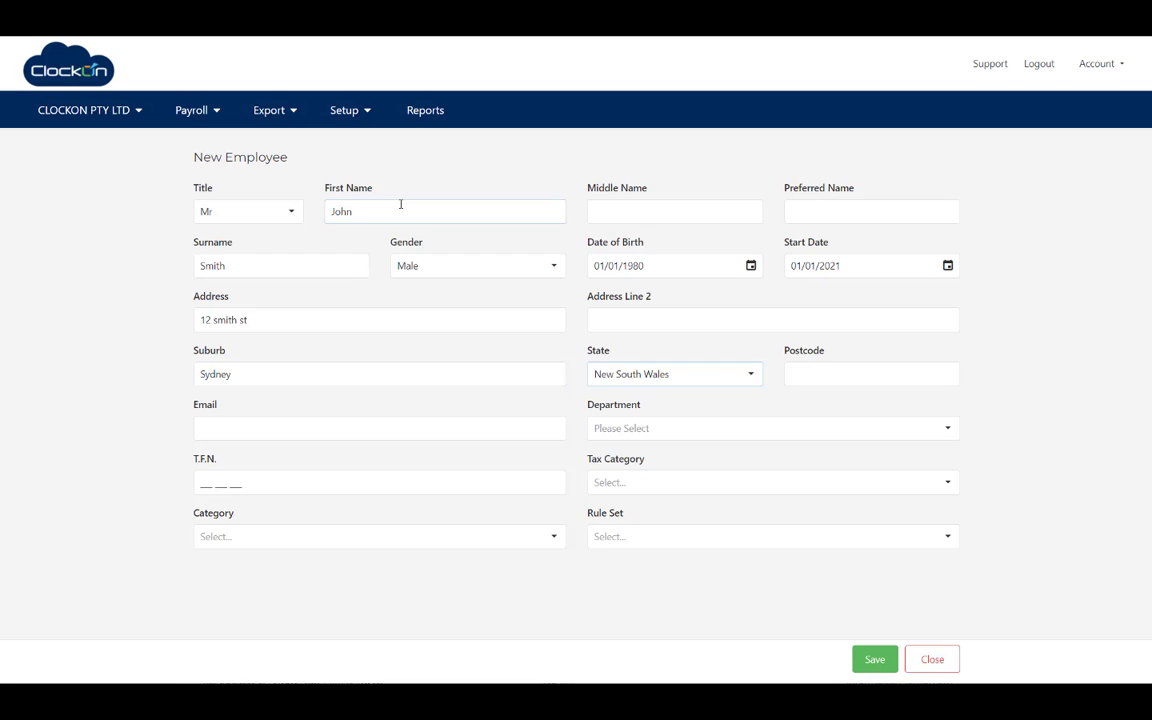
key(Tab)
text(000)
key(Tab)
text(test)
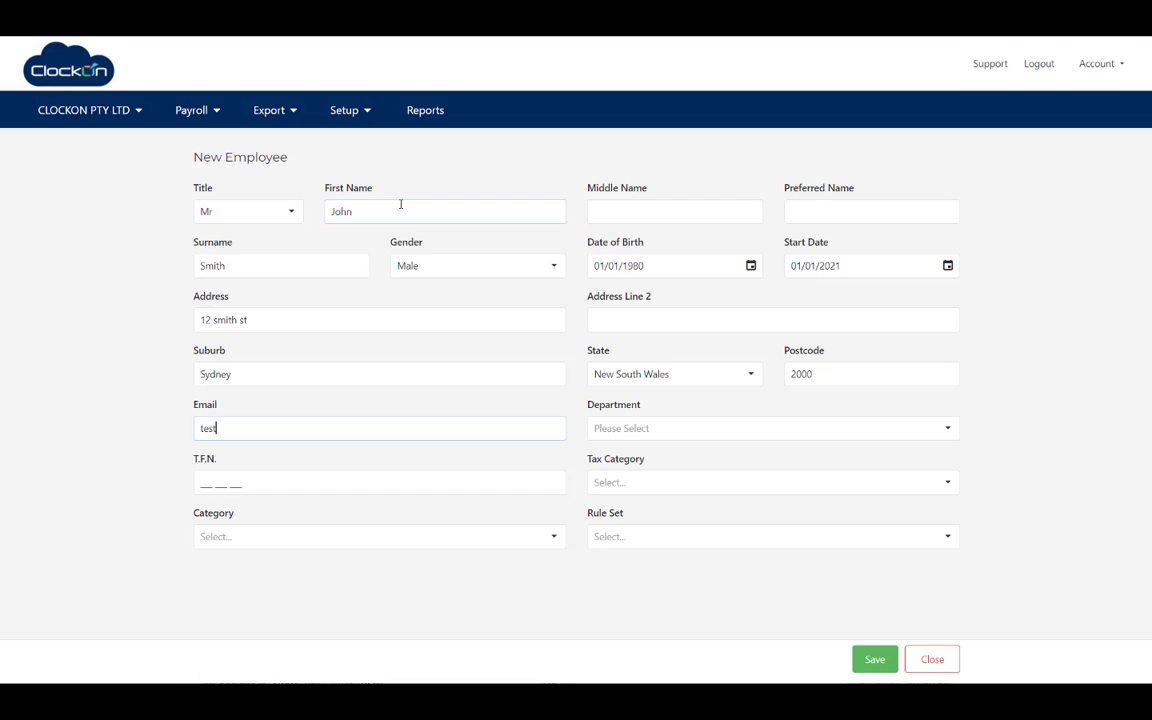
text(@test)
text(.com)
key(Tab)
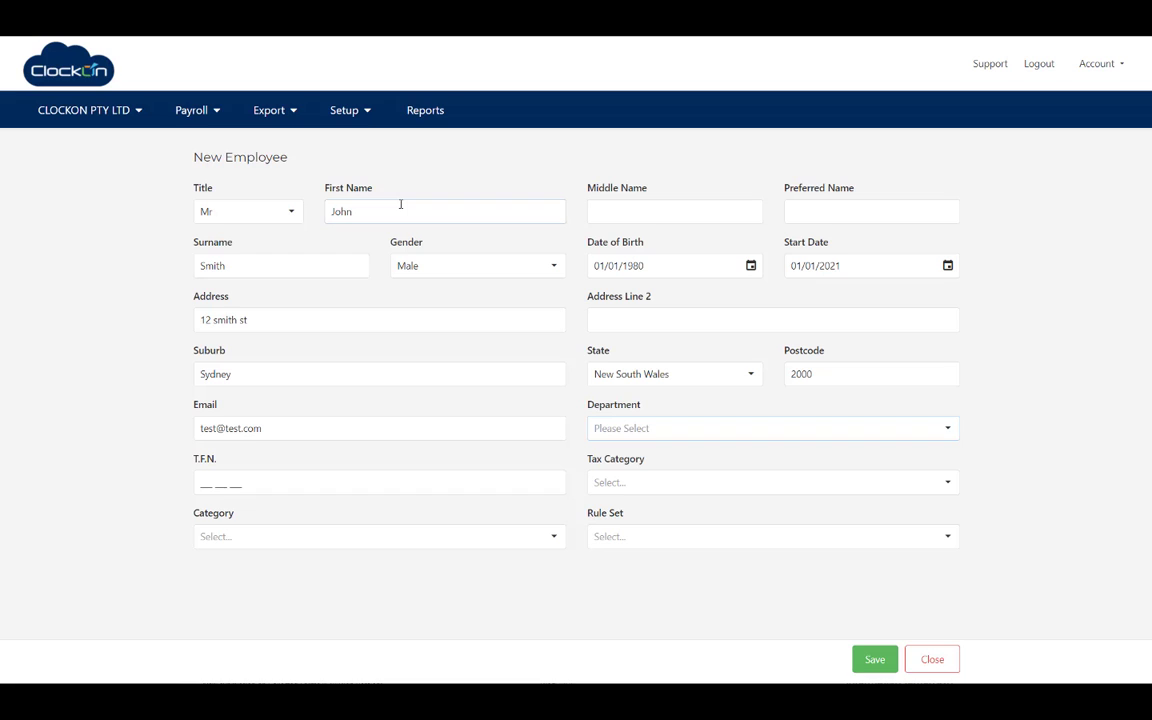
key(Down)
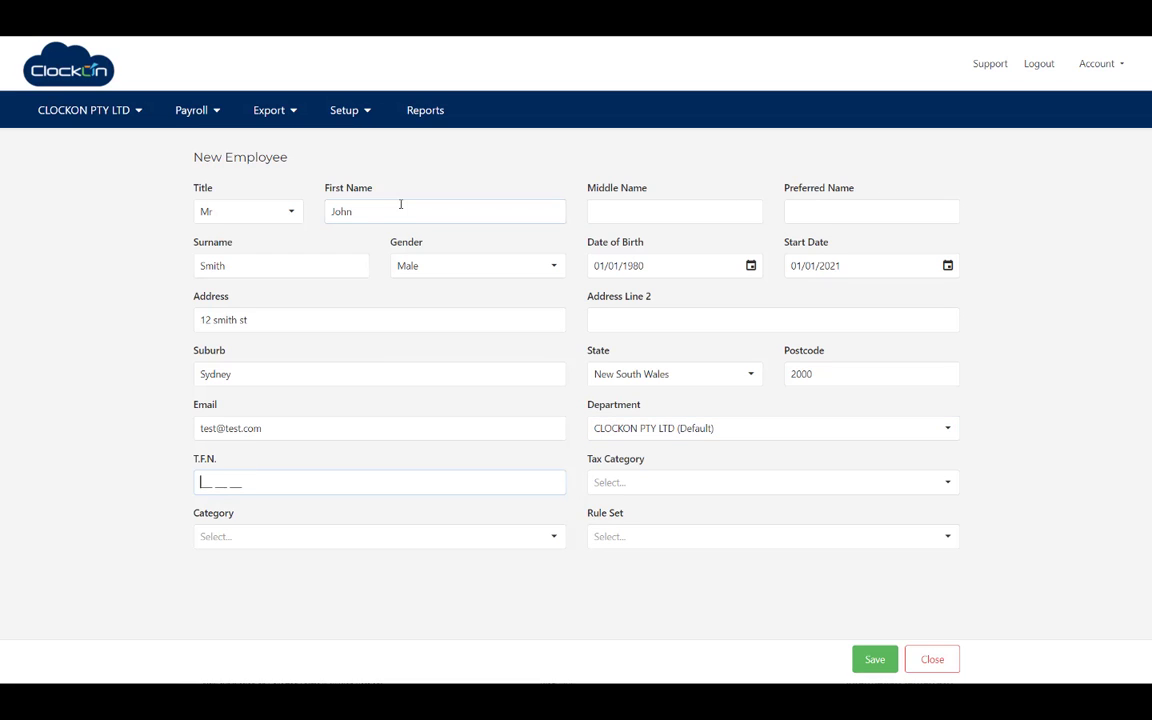
Set TFN 123 456 789, Tax Free Threshold Claimed, Staff category and Casual rule set, then save
text(123 456 789)
key(Tab)
key(Down)
key(Down)
key(Down)
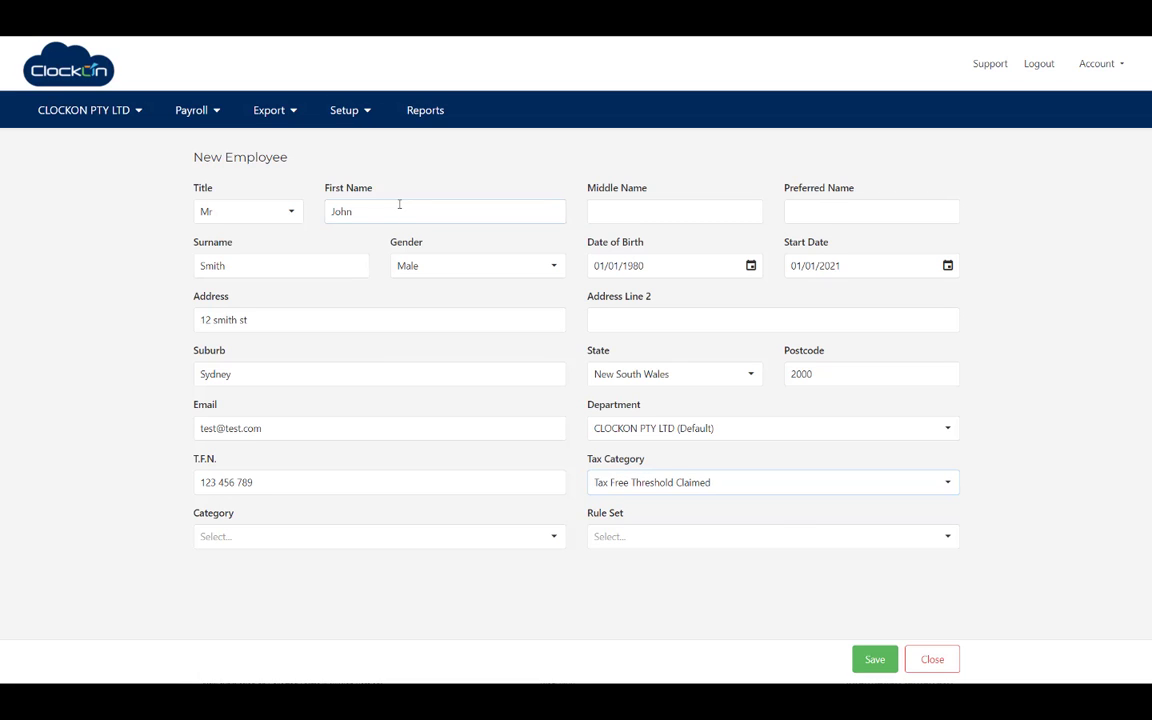
key(Tab)
key(Down)
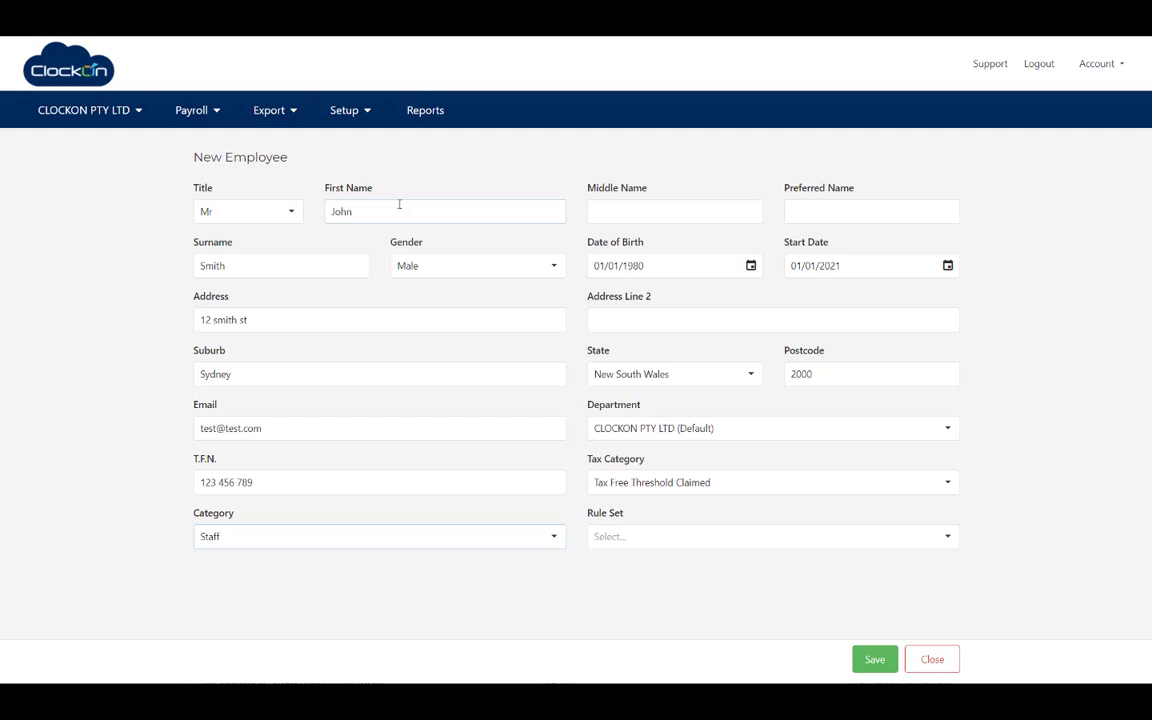
key(Tab)
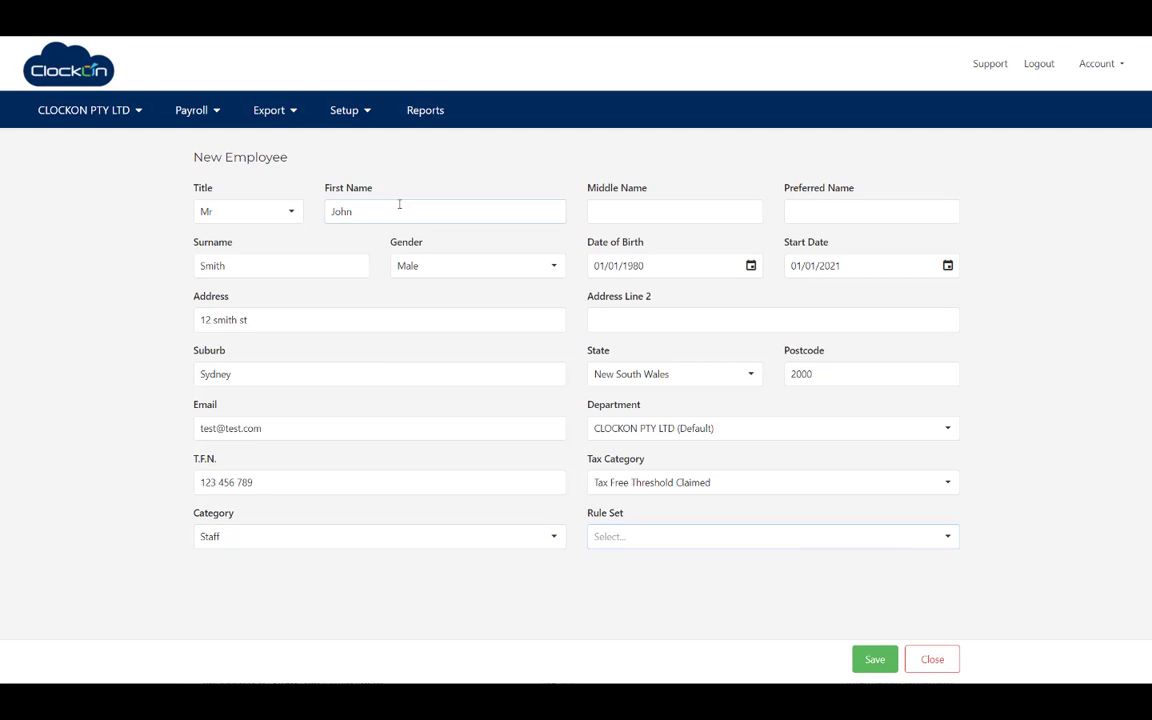
key(Down)
click(872, 660)
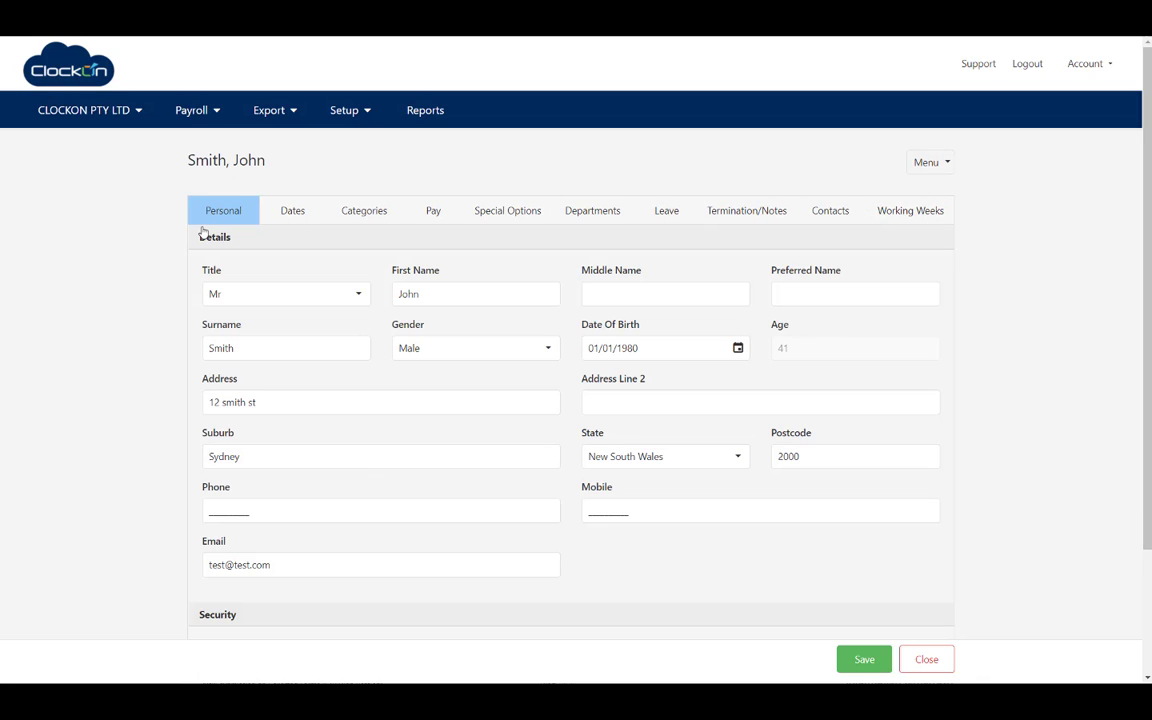
Untick 'Create Time sheets from Working Week' in John Smith's Special Options
click(508, 213)
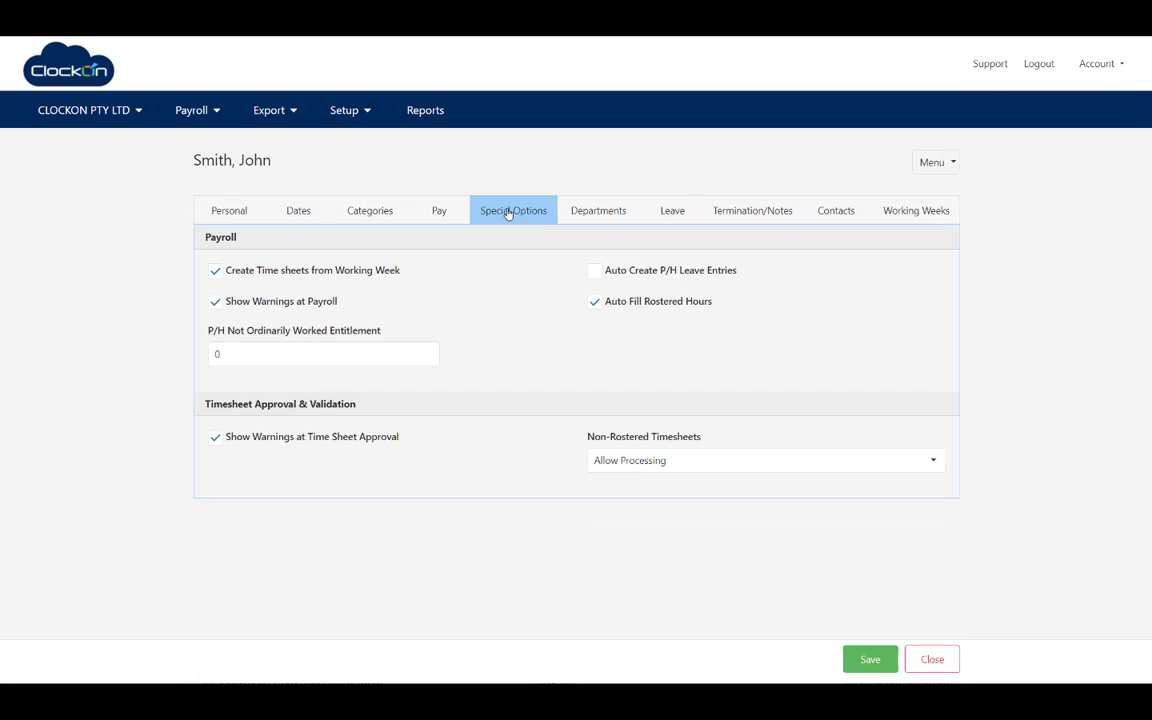
click(216, 273)
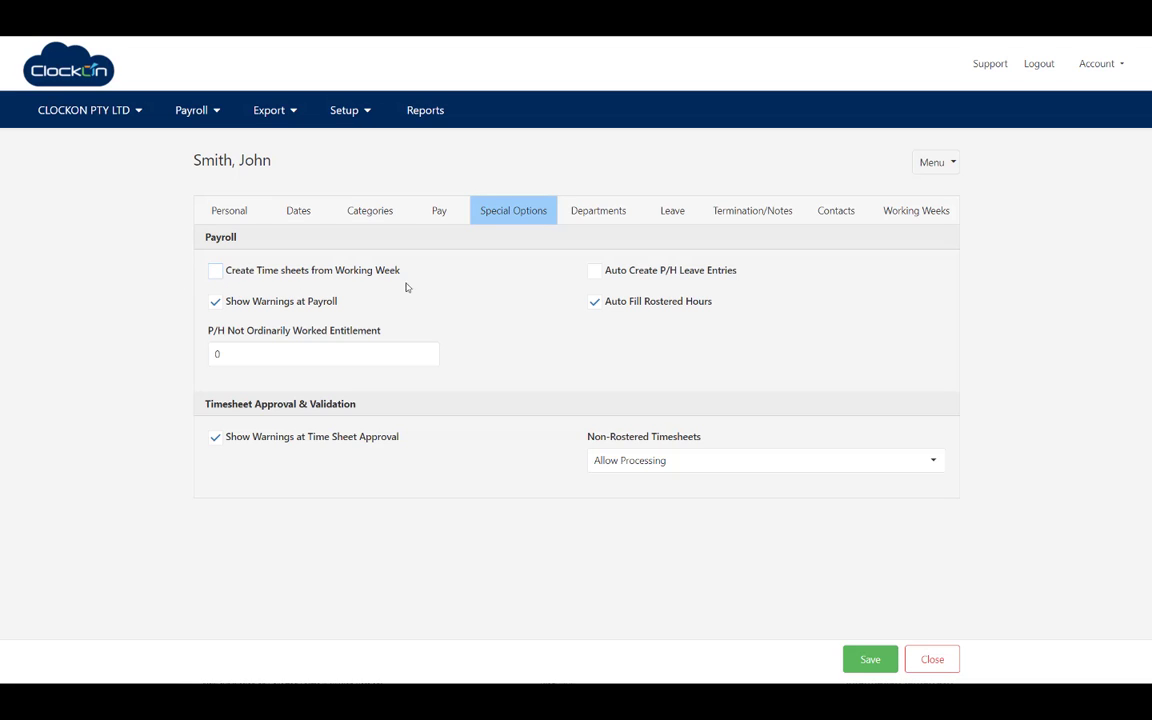
Show John Smith's Pay details down to the Allowances and Superannuation sections
click(442, 216)
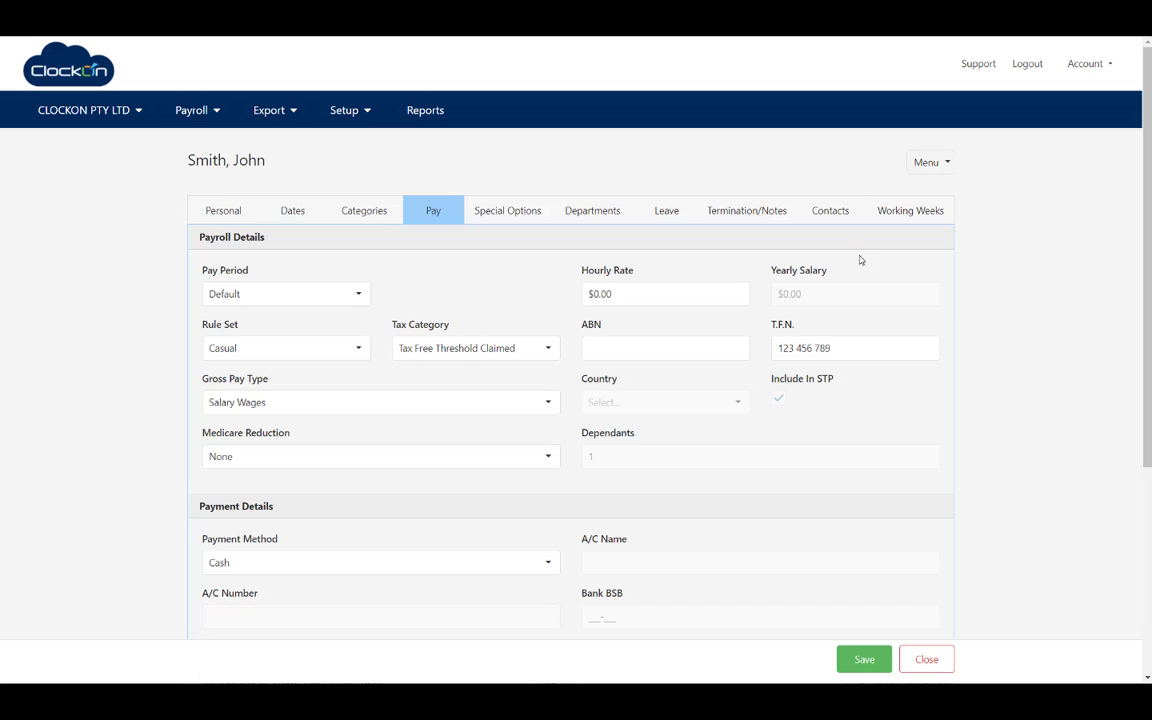
click(640, 292)
scroll(1053, 371, down, 3)
scroll(1049, 368, down, 3)
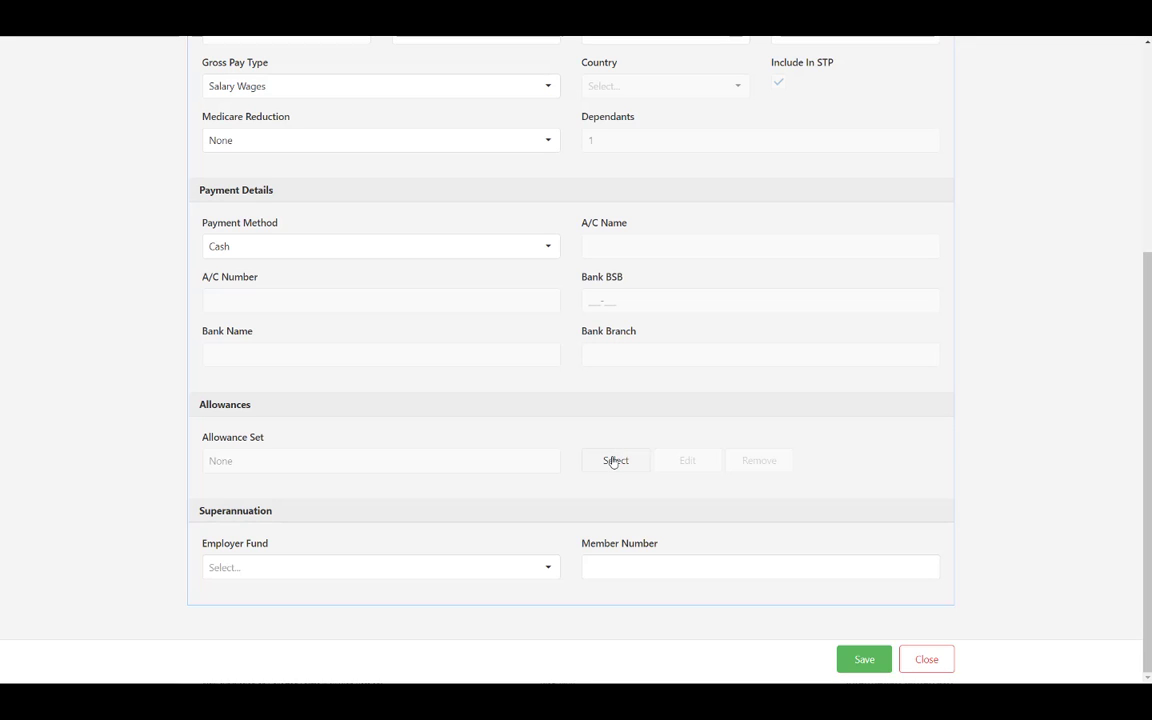
Select the Default allowance set for John Smith and save his record
click(614, 461)
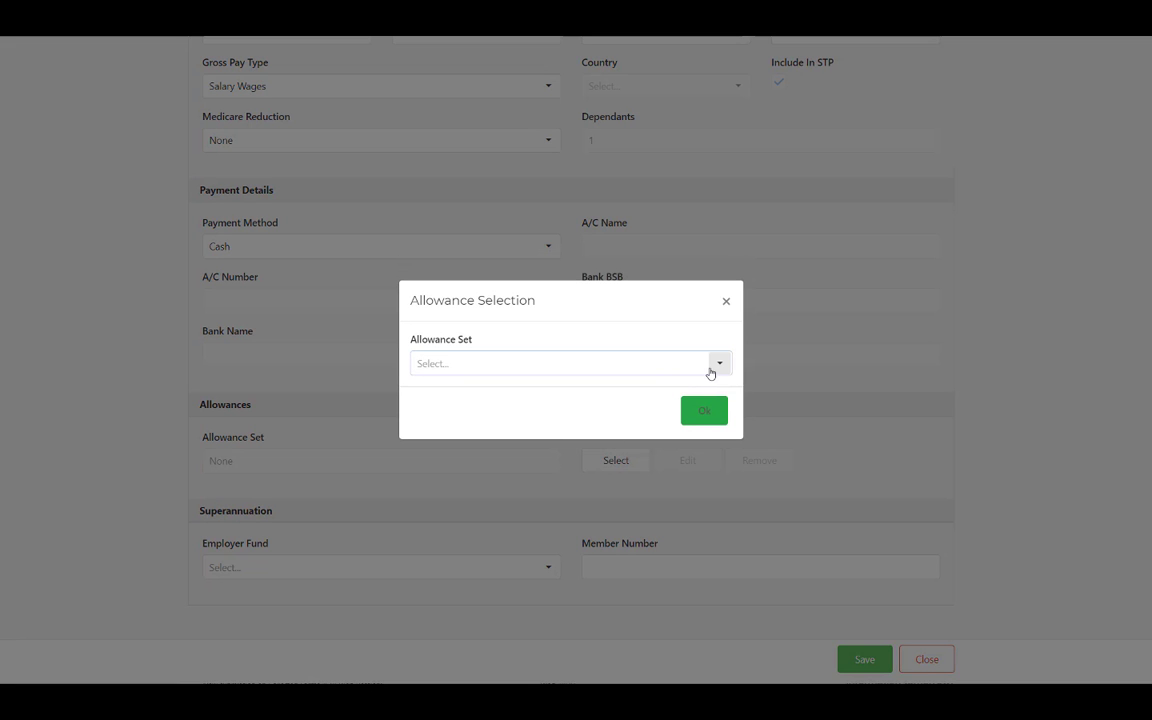
click(717, 368)
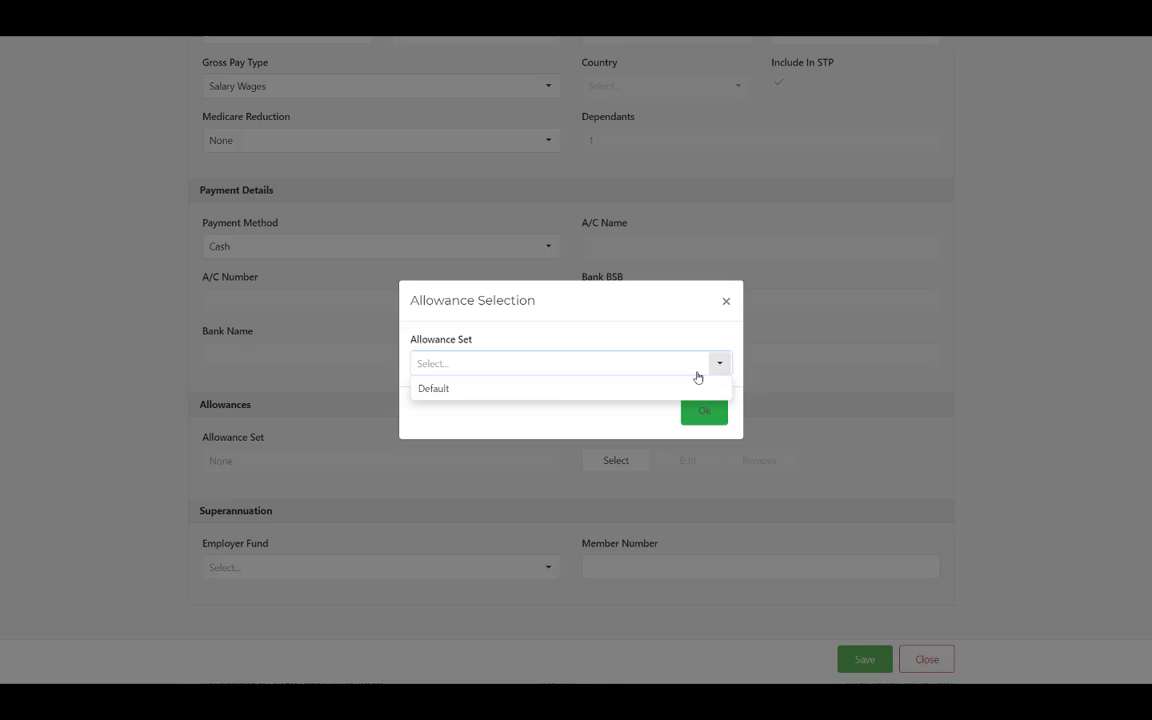
click(639, 390)
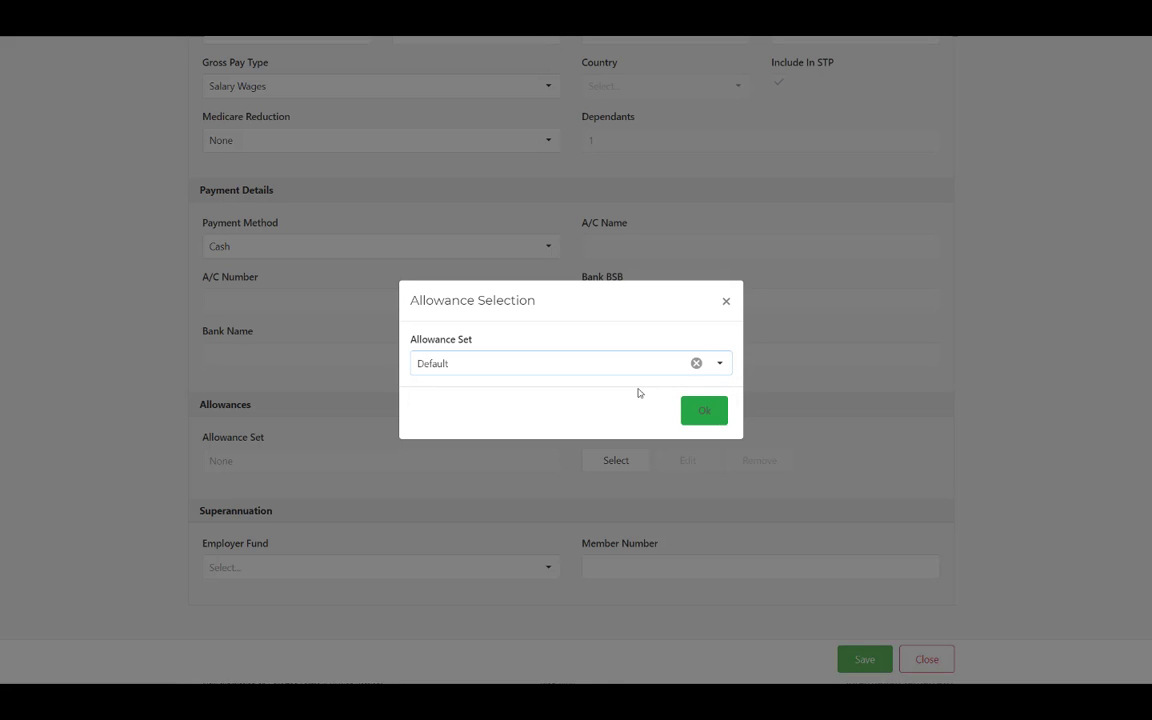
click(705, 412)
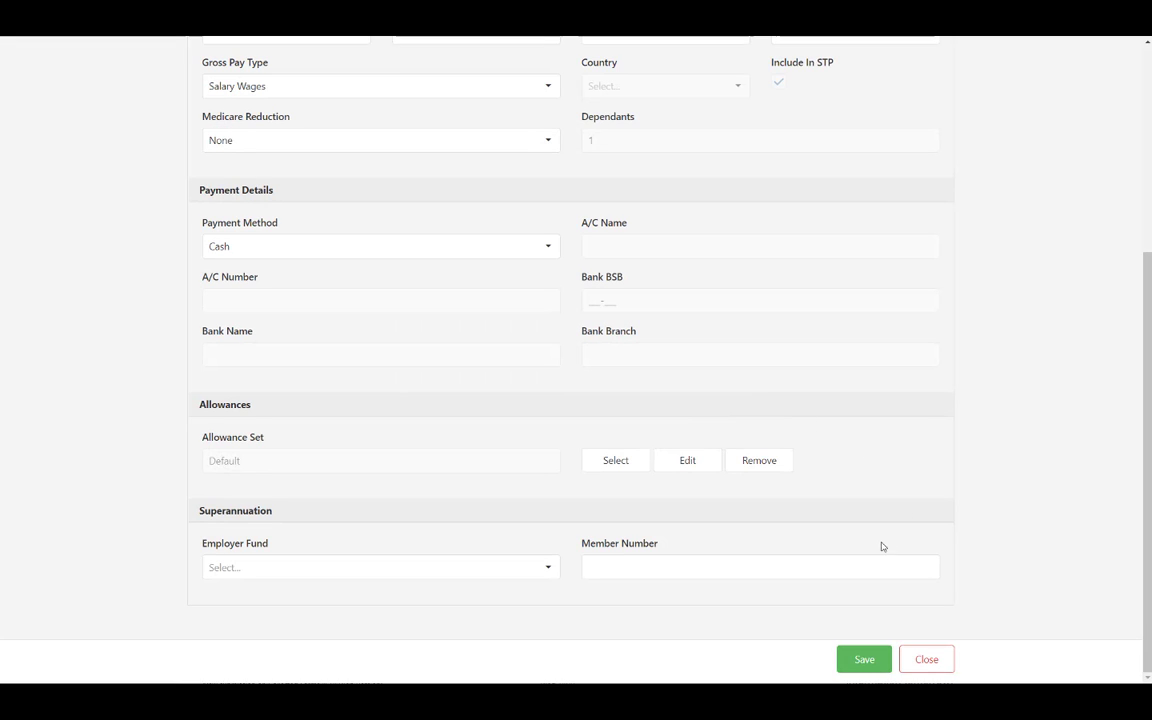
click(864, 661)
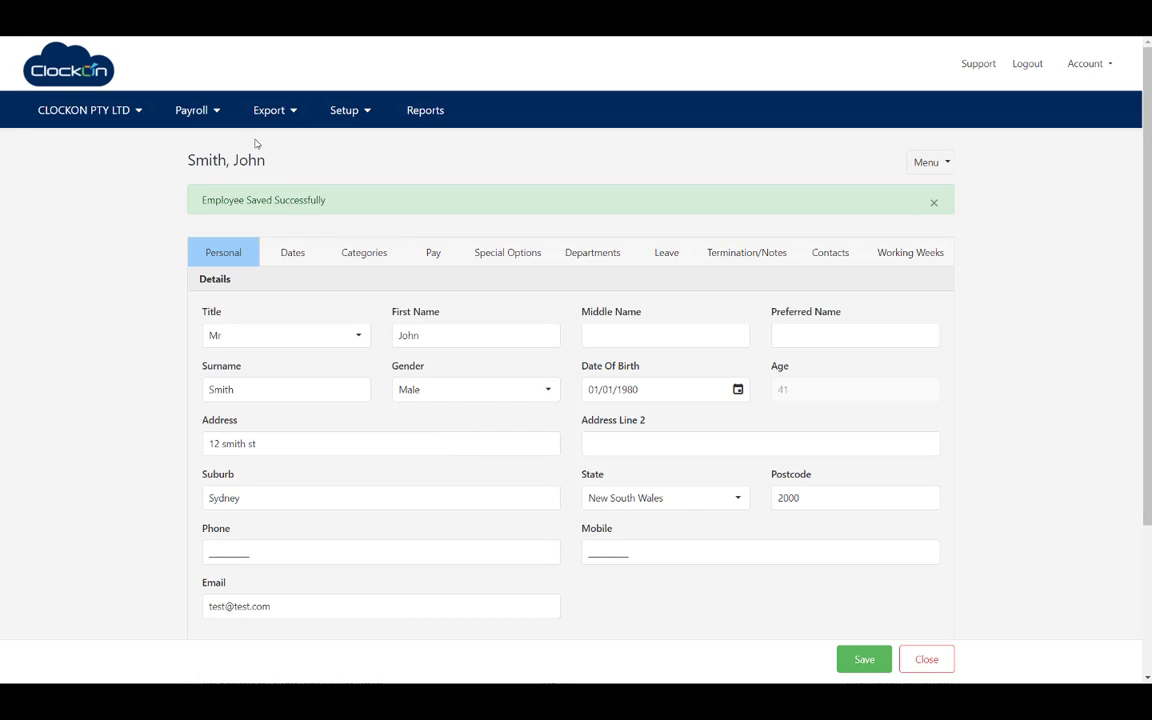
click(196, 111)
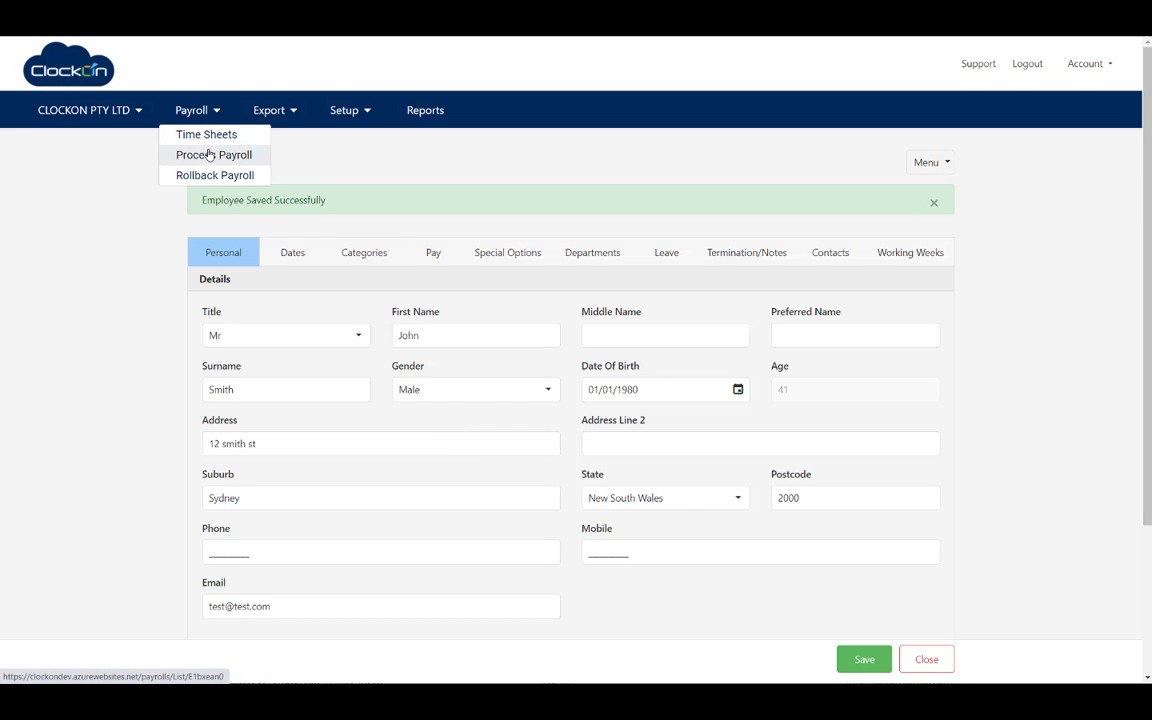
Create a new payroll for the default 26/10/2021–25/01/2022 pay period
click(209, 154)
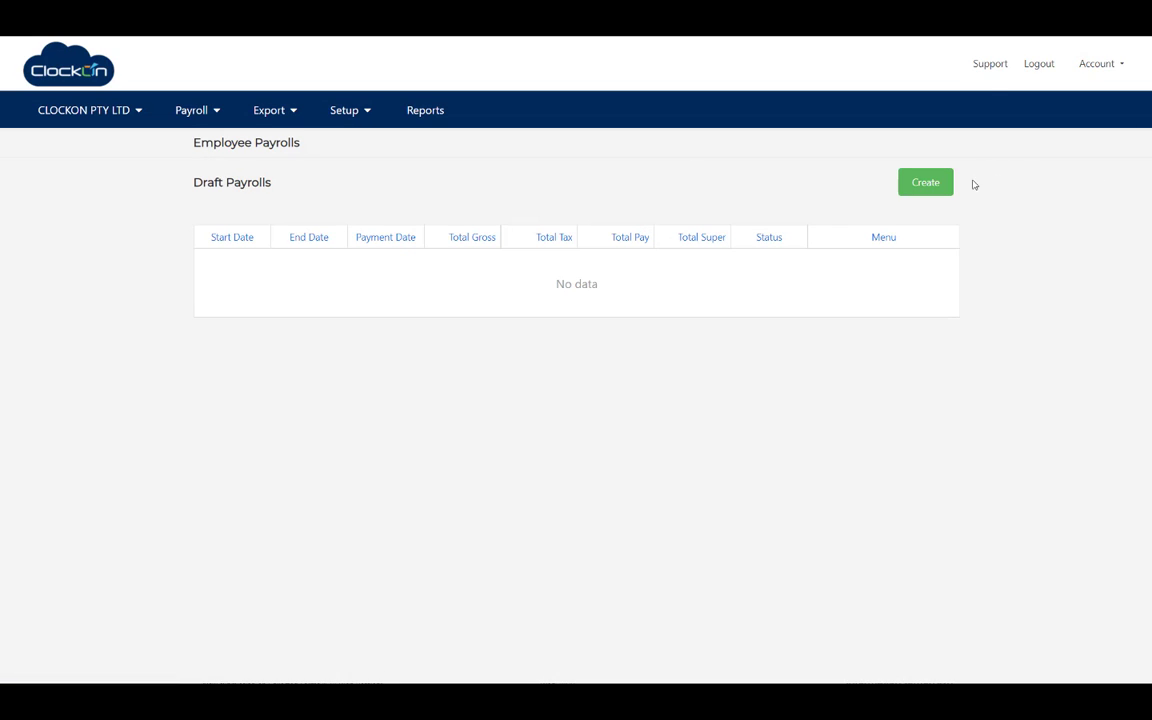
click(936, 188)
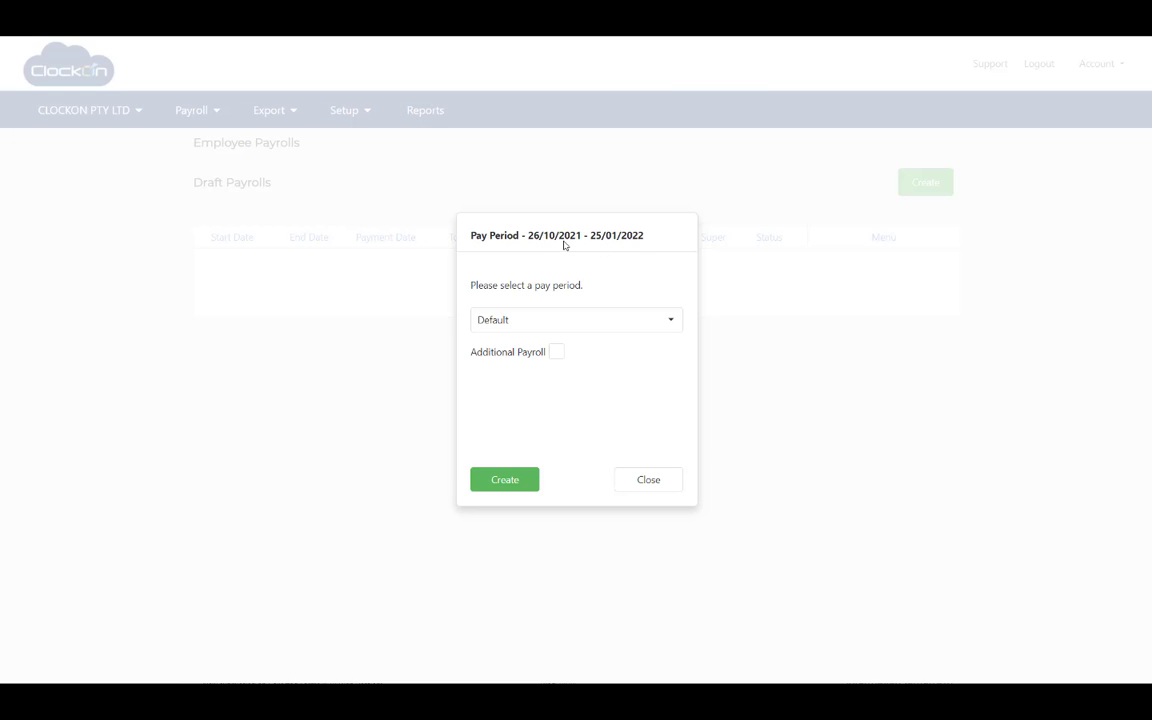
click(504, 480)
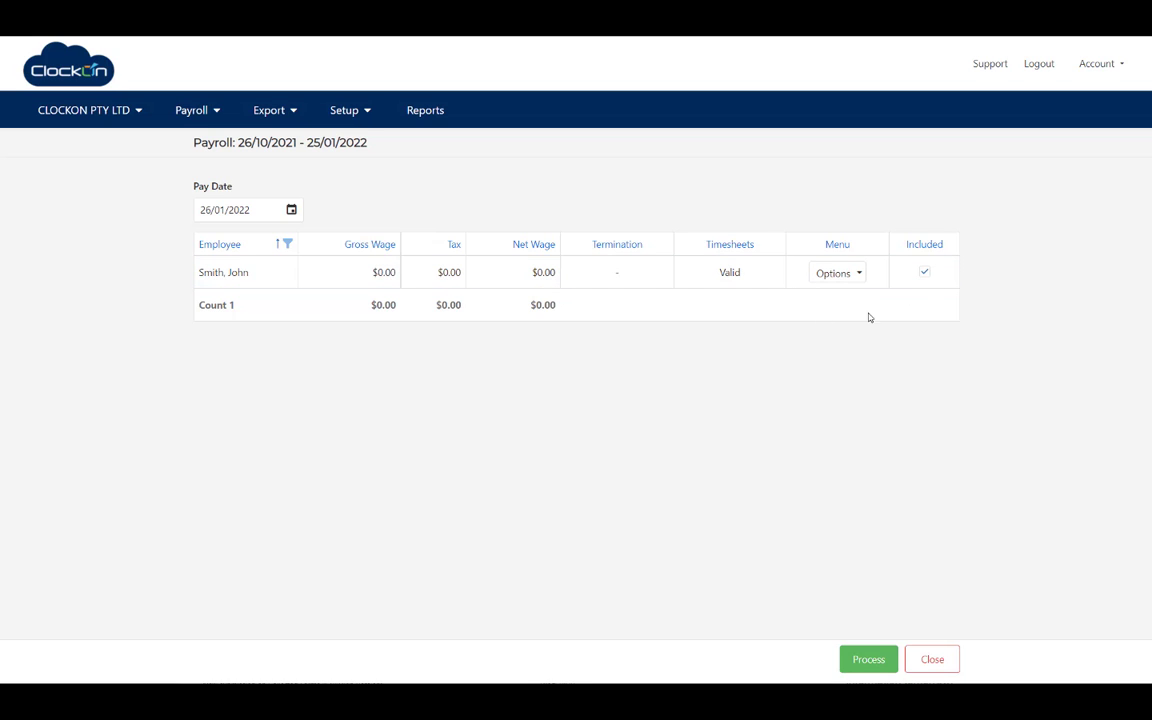
Enter $10,000 gross wages on John Smith's payslip, giving $1,222 tax
click(858, 273)
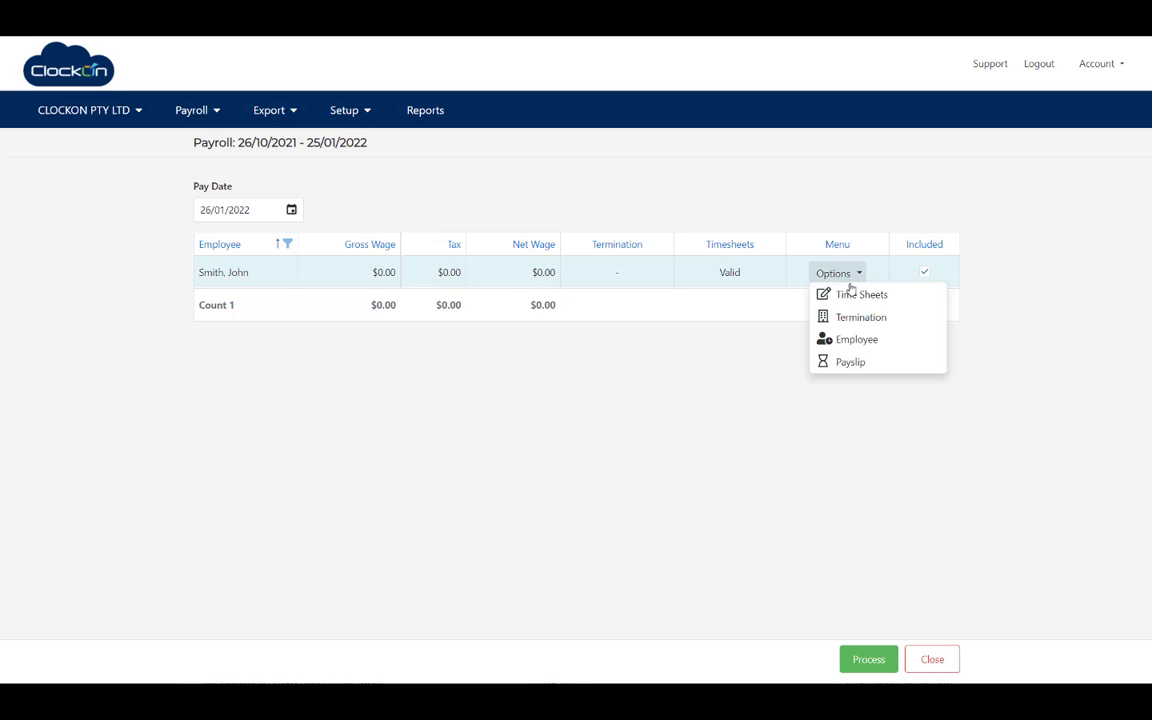
click(849, 371)
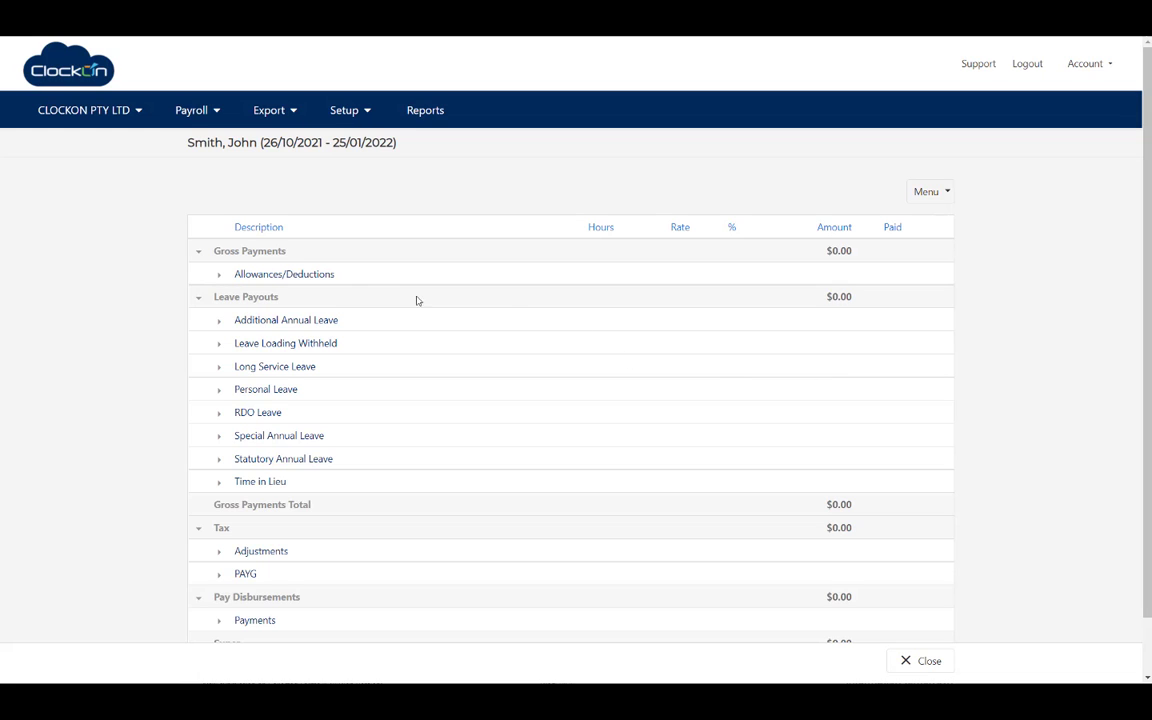
click(217, 277)
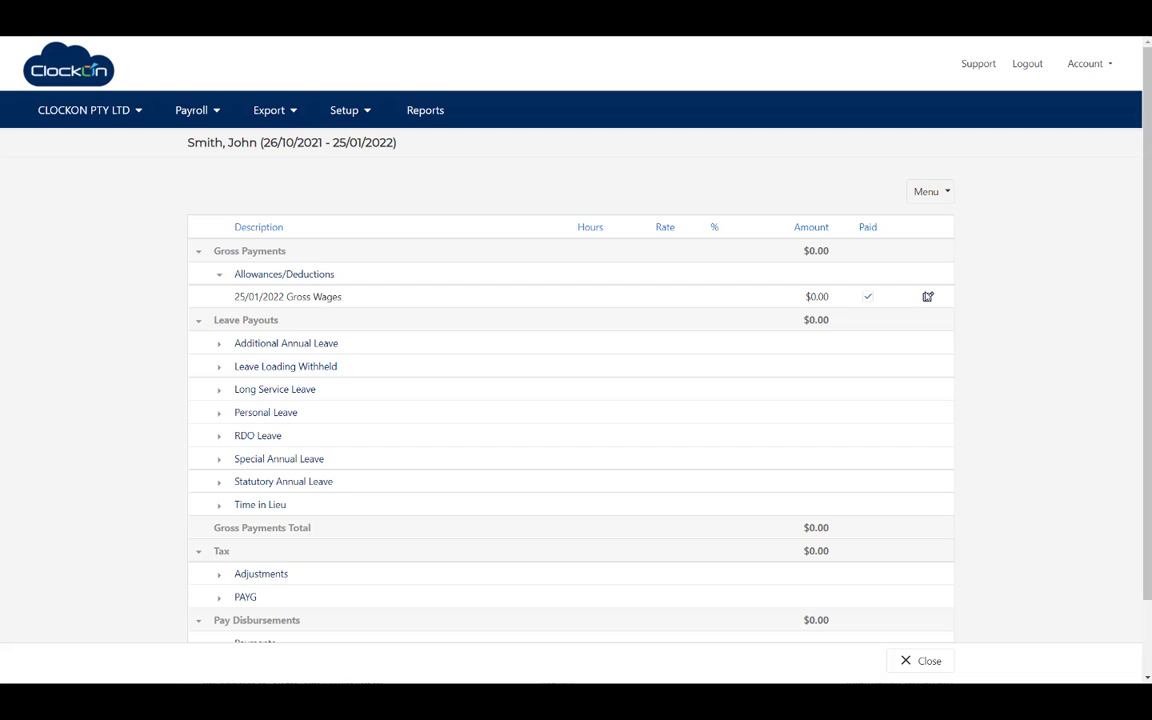
click(812, 296)
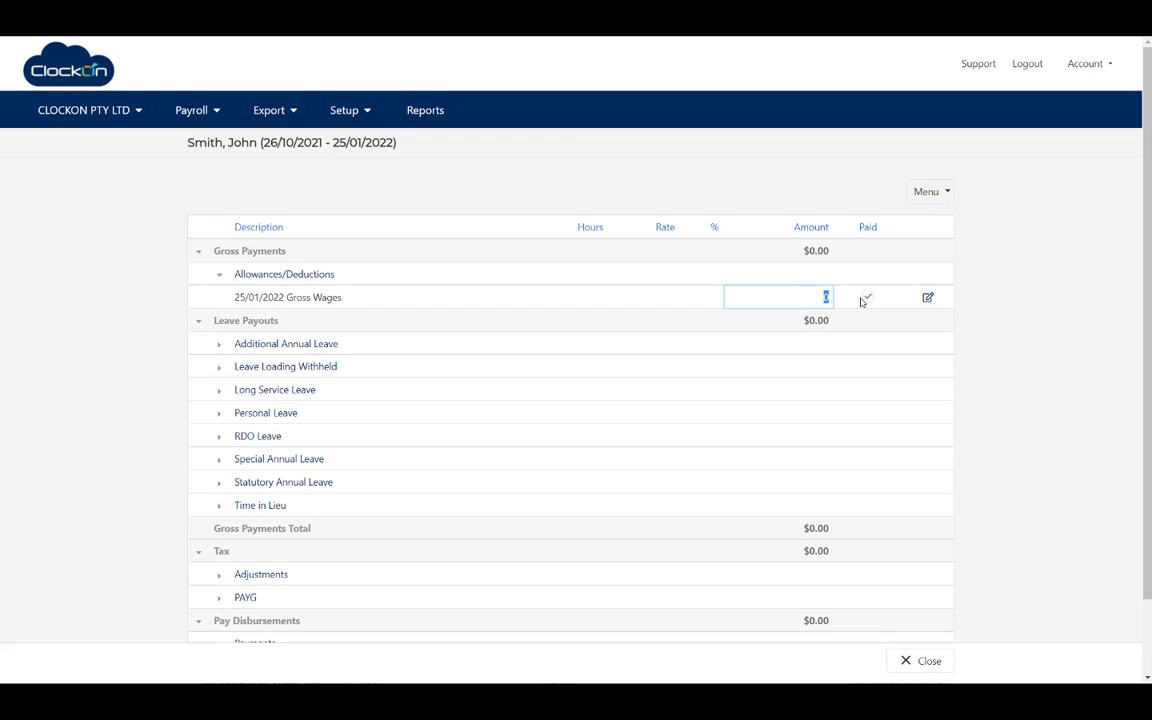
text(10000)
key(Return)
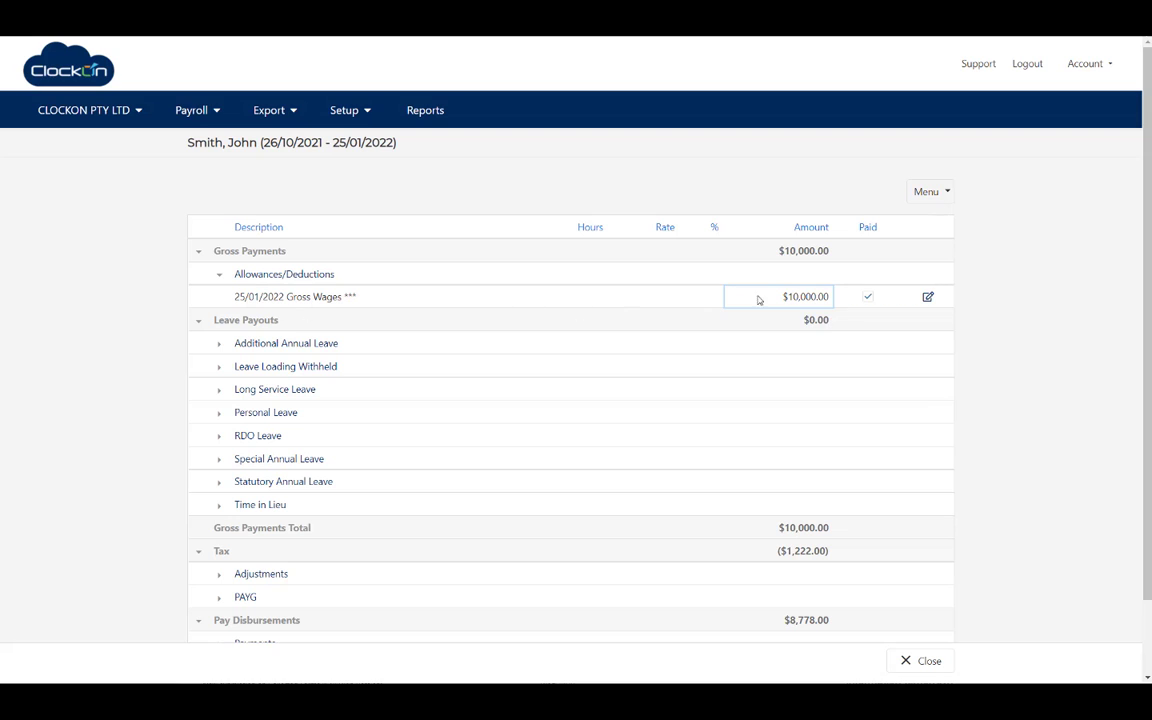
Enter -200 as the Additional Tax adjustment on the payslip
scroll(949, 371, down, 2)
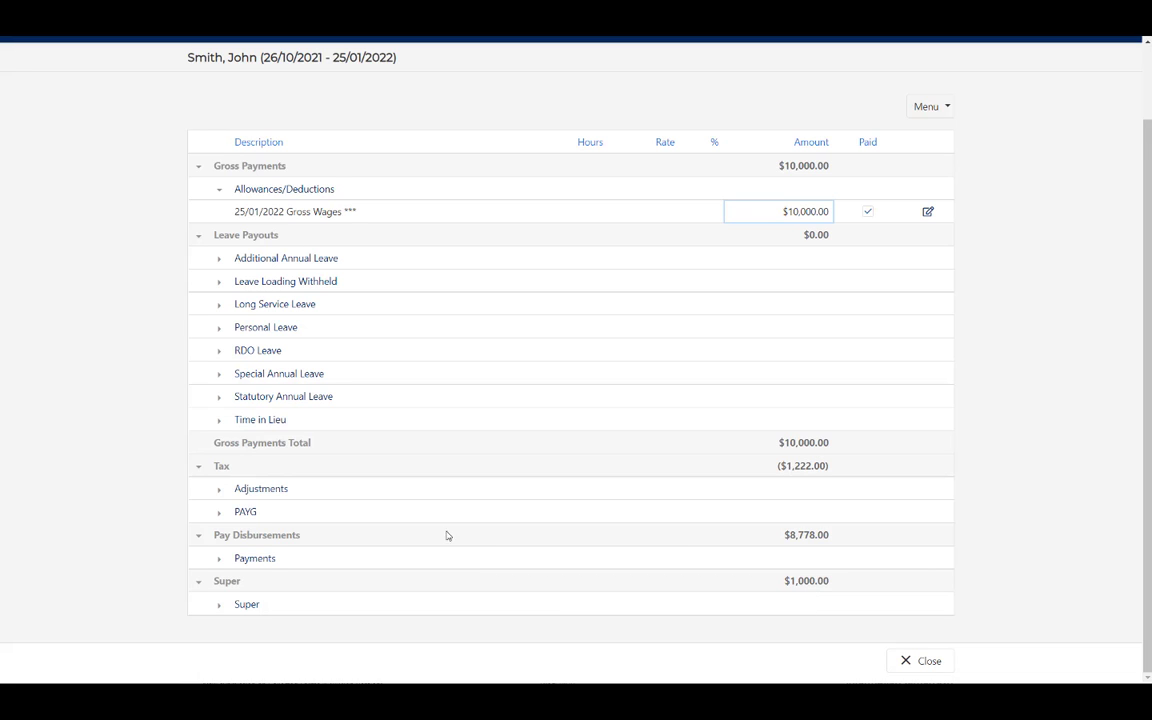
click(223, 494)
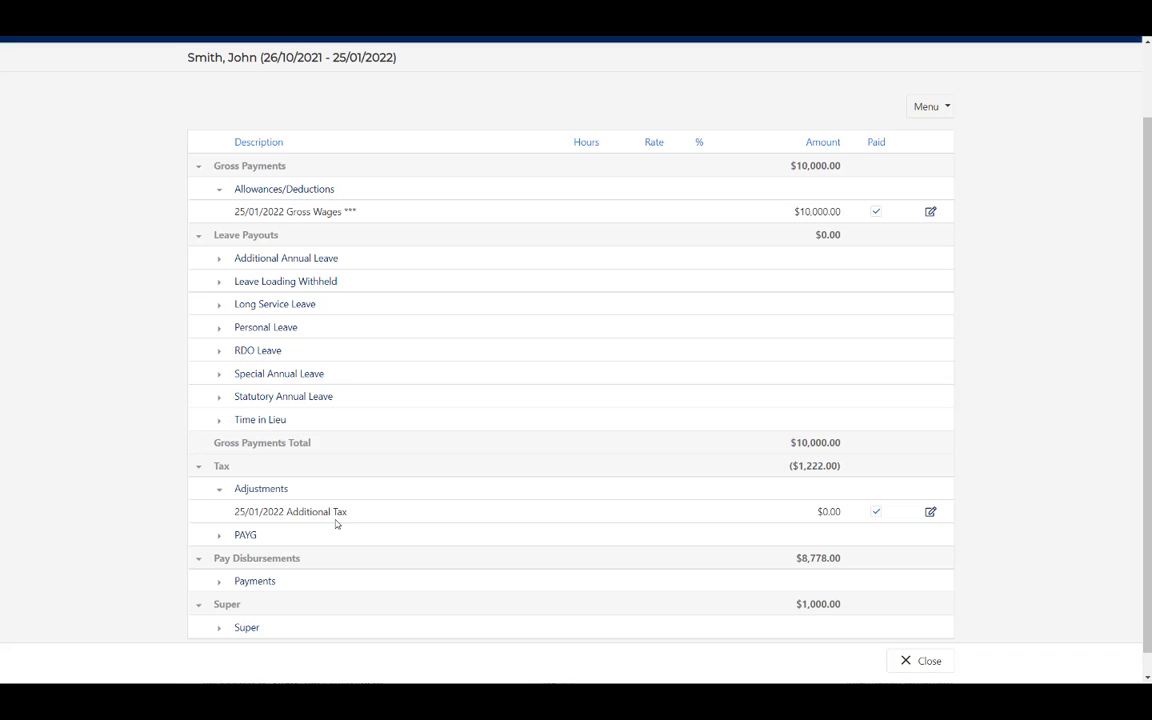
click(816, 515)
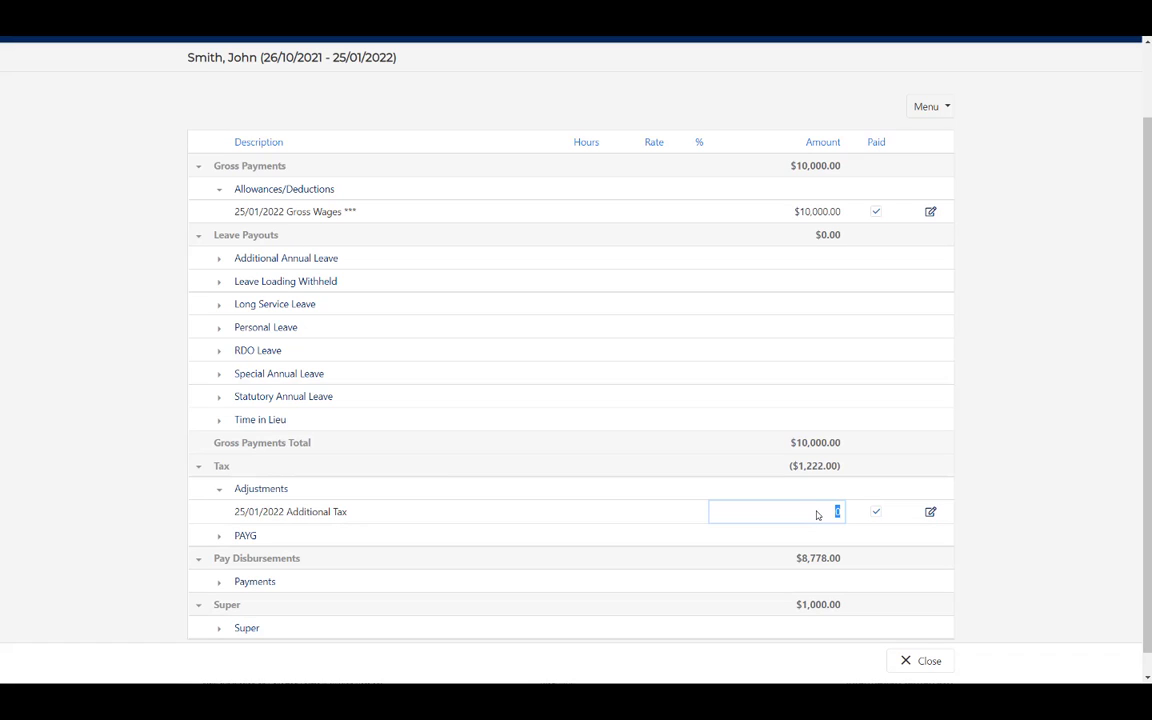
text(-)
text(200)
key(Return)
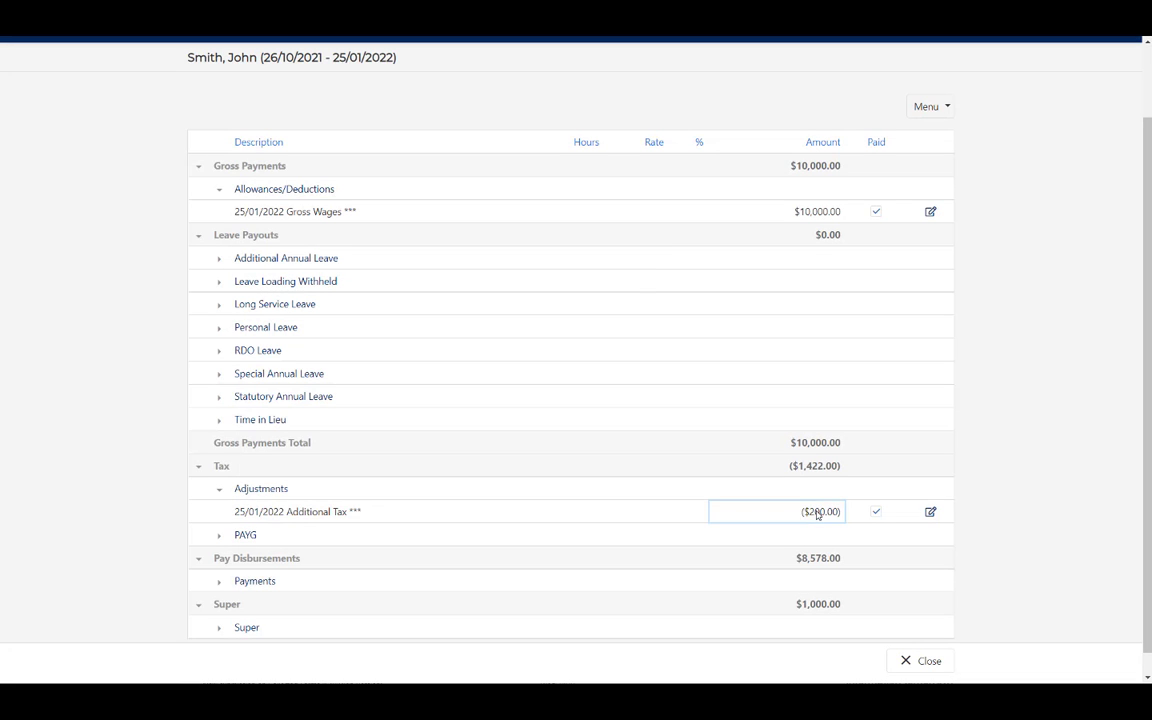
Reset Additional Tax to $0.00 so tax stays at $1,222.00
click(816, 514)
text(0)
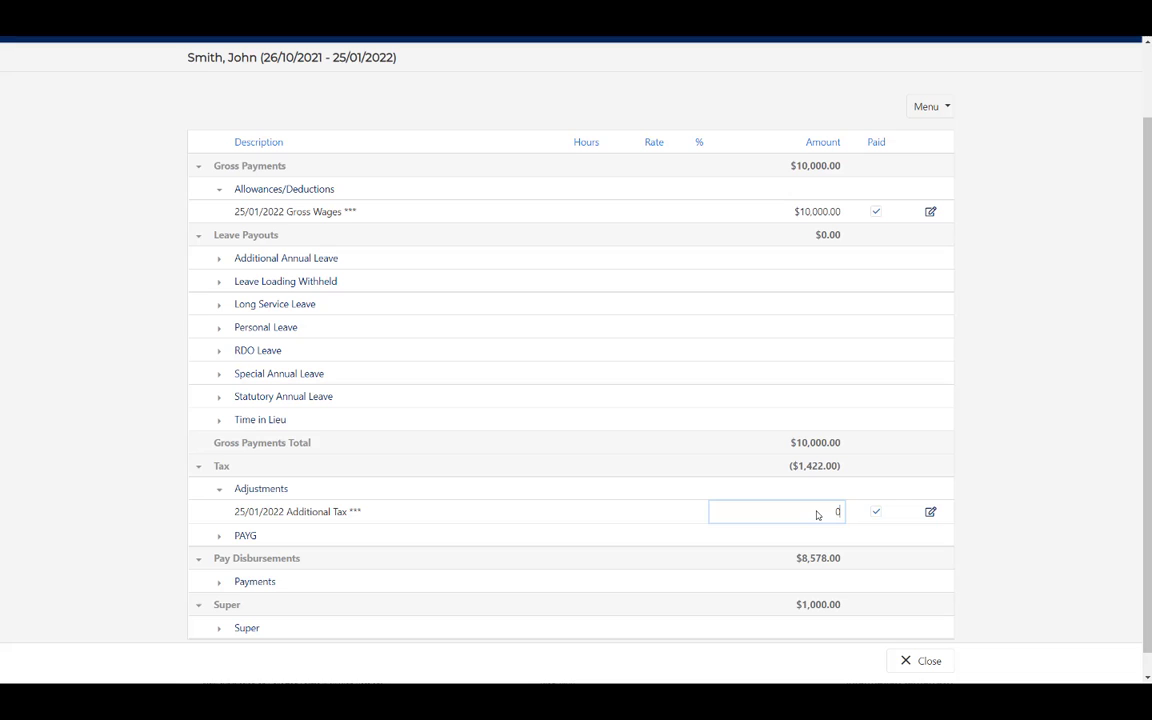
key(Return)
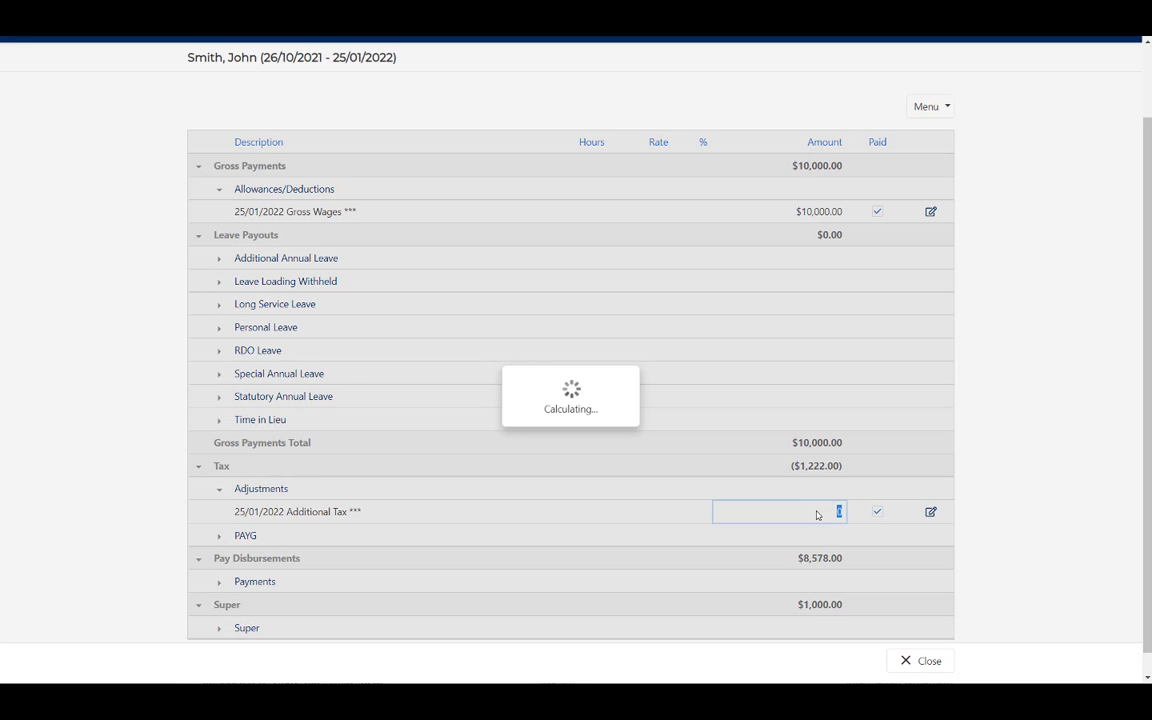
scroll(989, 399, down, 1)
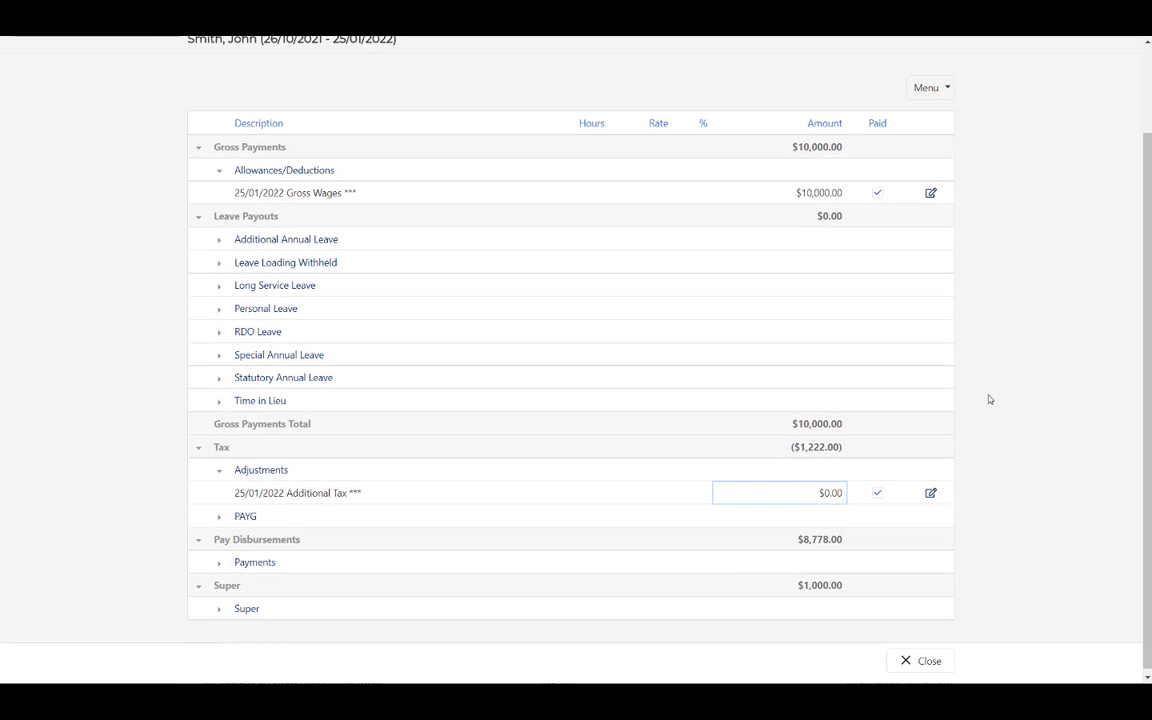
Process the 26/10/2021–25/01/2022 payroll ($10,000 gross, $8,778 net) and close the completion page
click(930, 663)
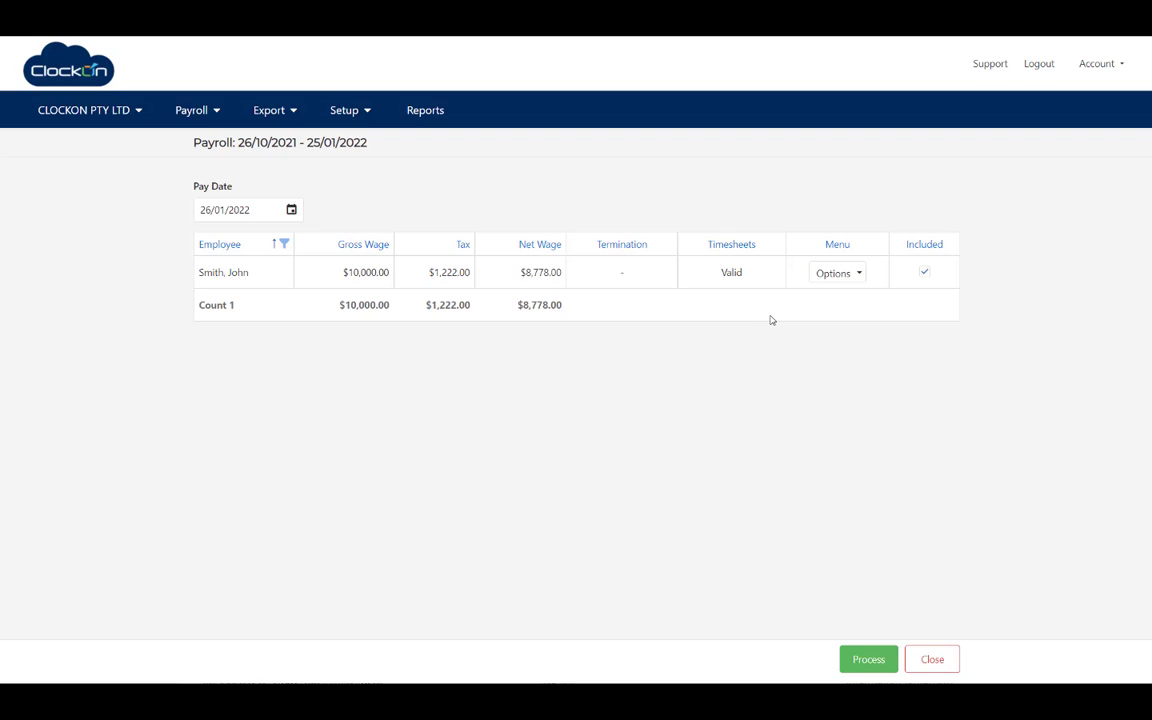
click(869, 663)
click(638, 398)
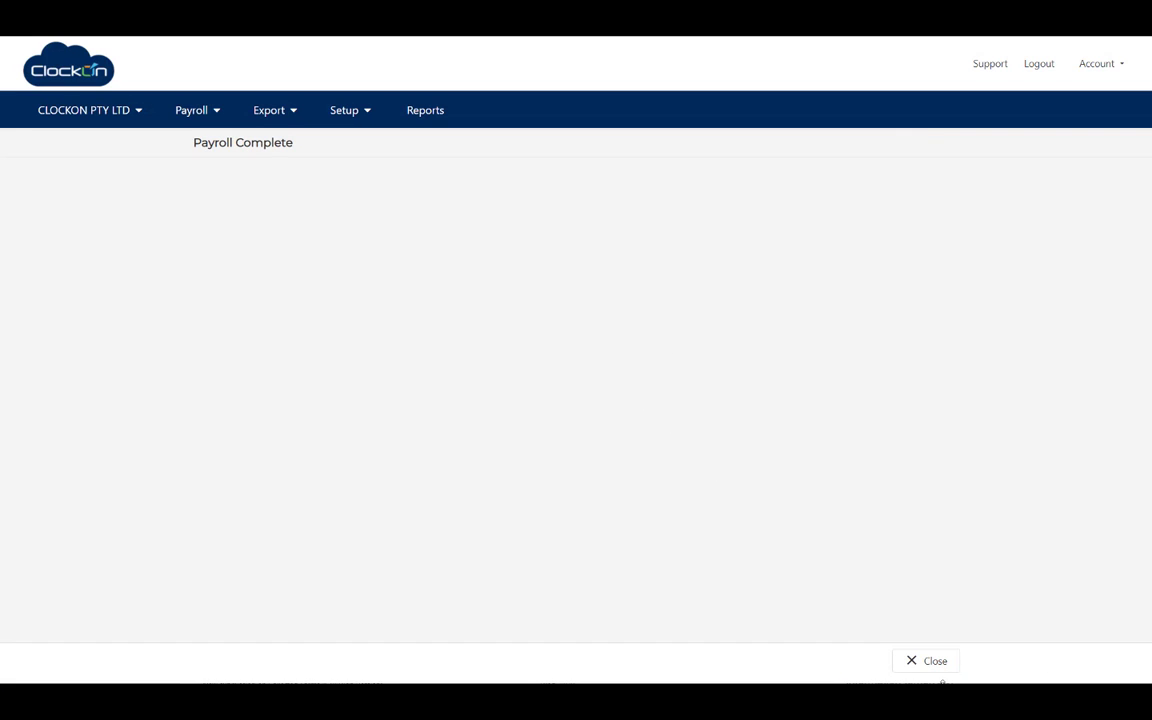
click(936, 670)
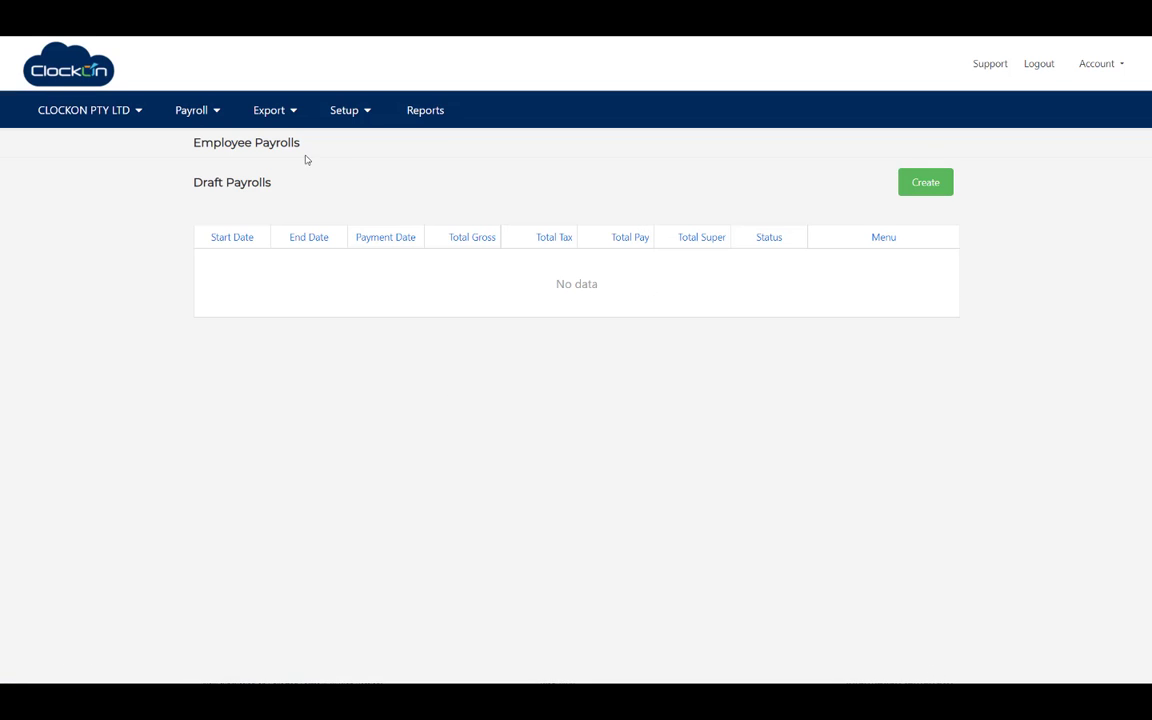
Select the 26/10/2021–25/1/2022 payroll in the Single Touch Payroll wizard and advance to the ATO declaration
click(279, 113)
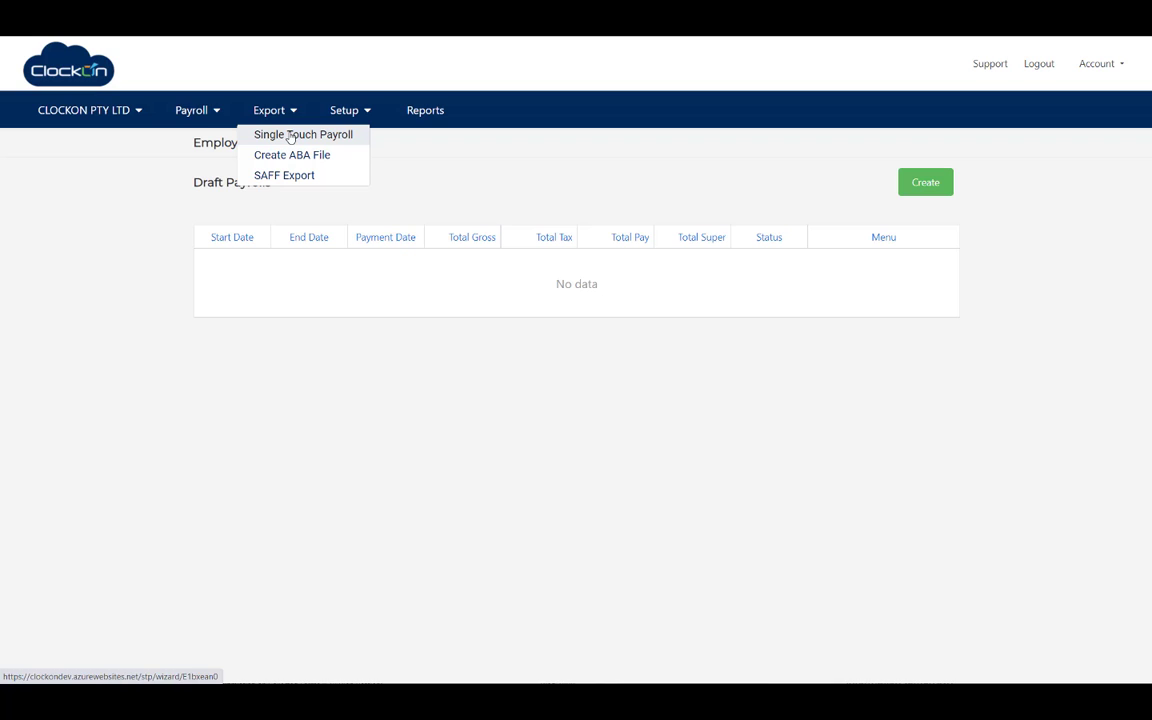
click(290, 136)
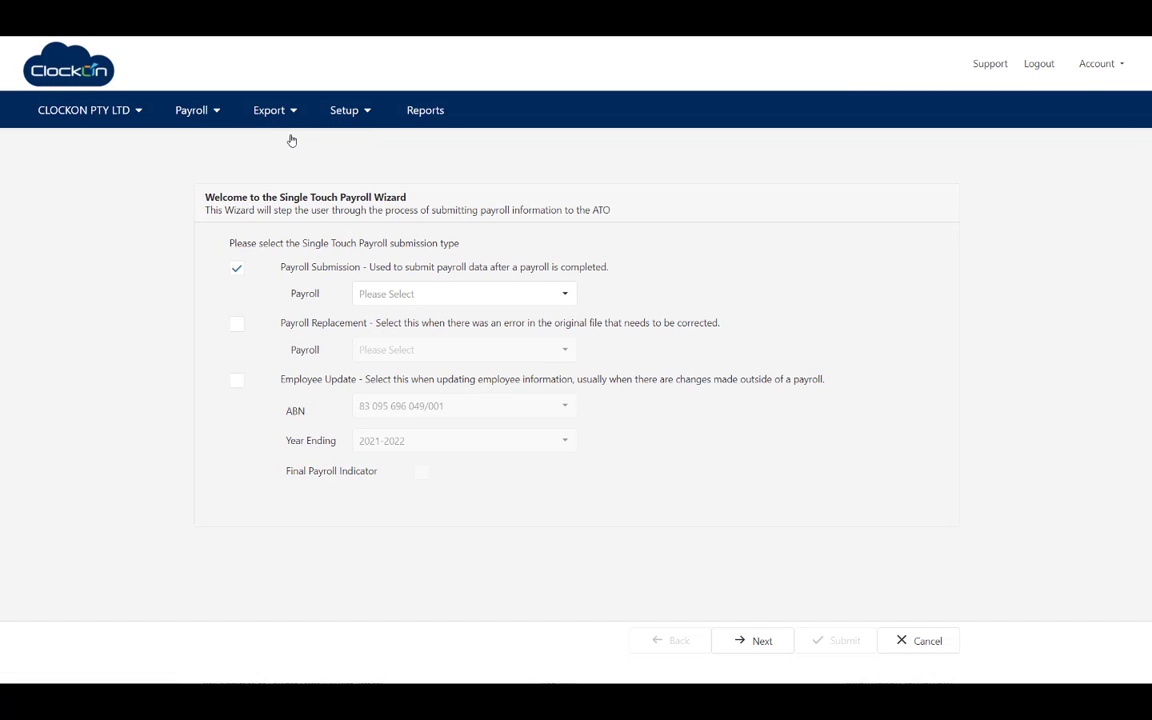
click(565, 294)
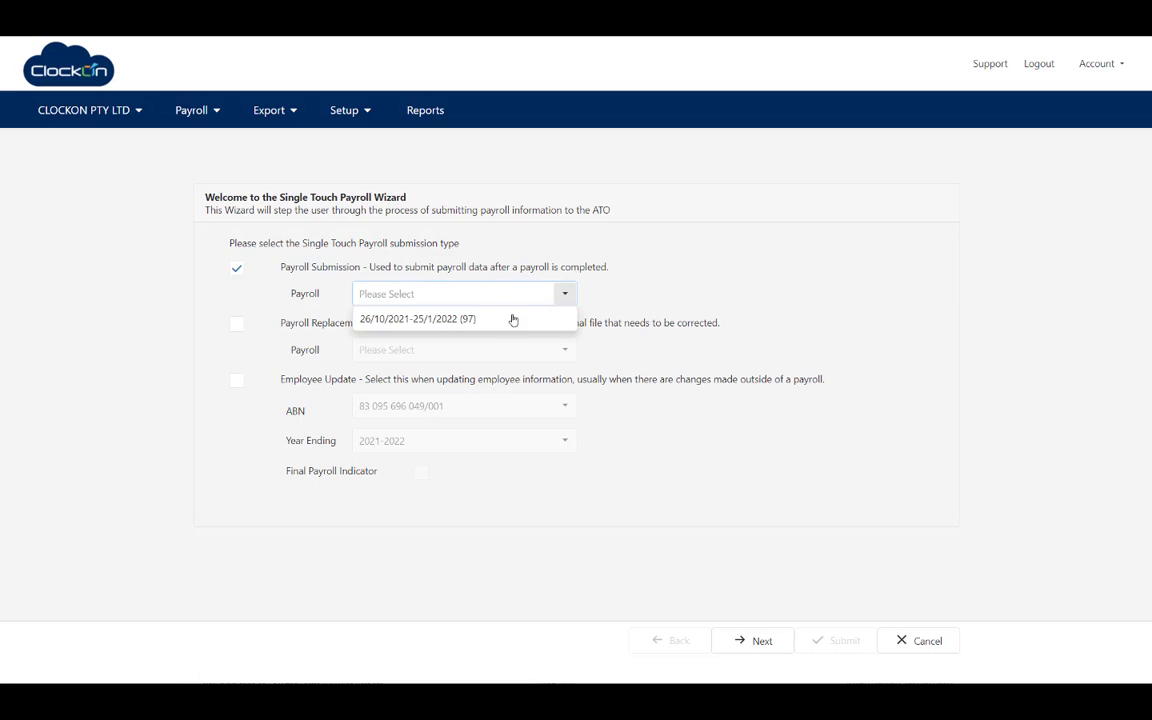
click(508, 320)
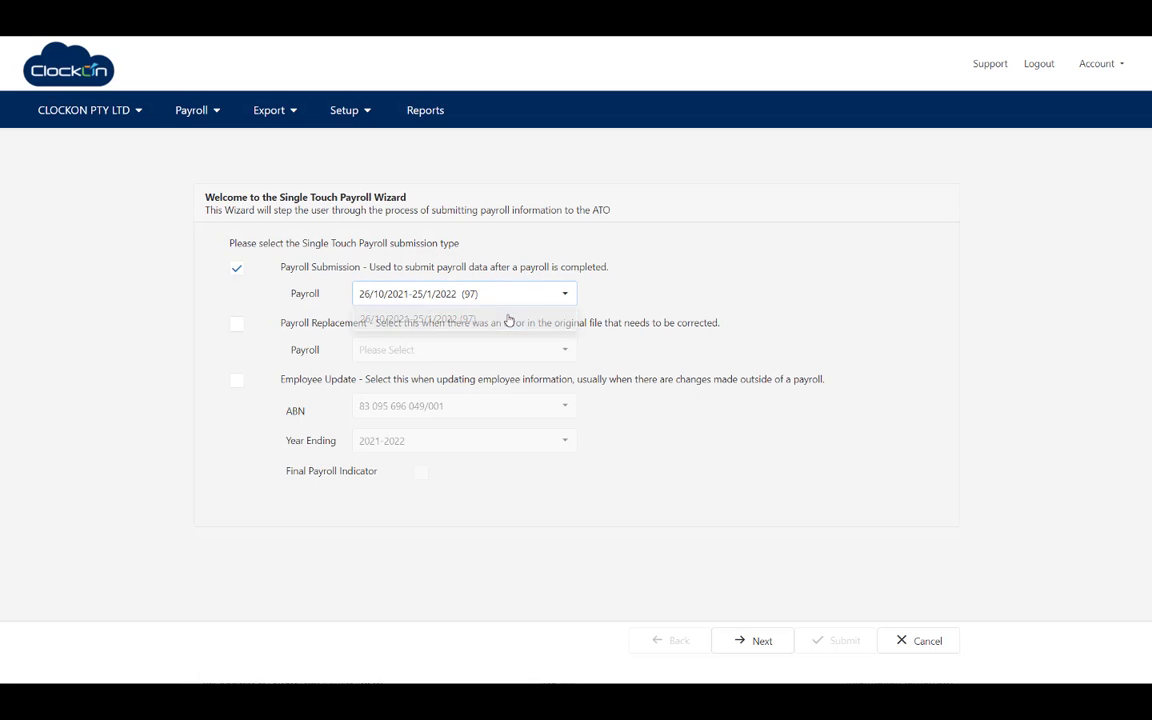
click(743, 644)
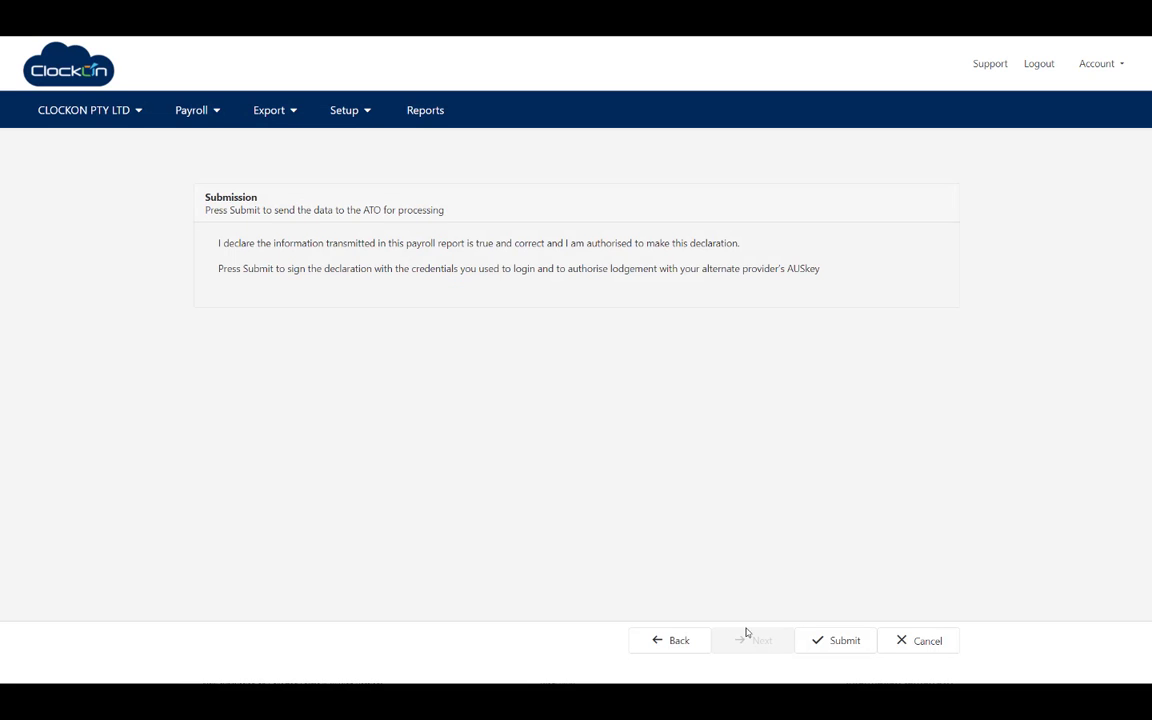